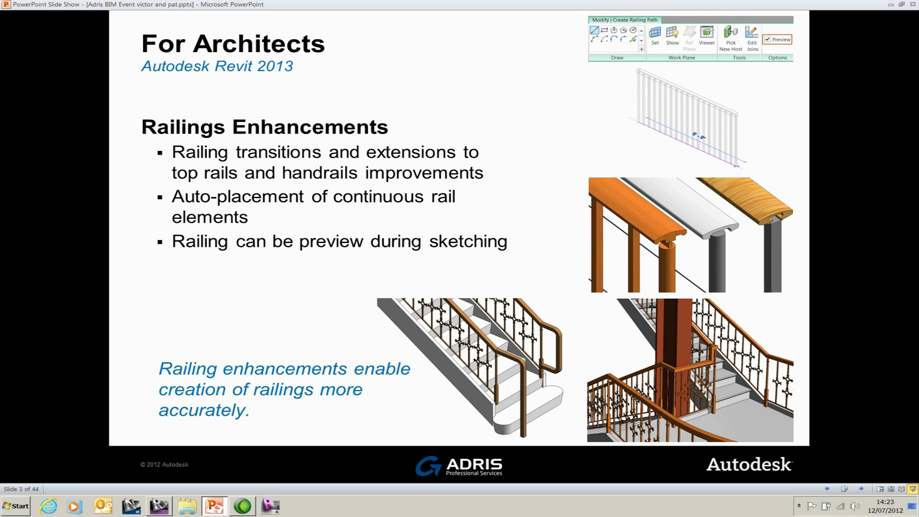
{"action": "key", "text": "ctrl"}
{"action": "left_click", "coordinate": [701, 359]}
{"action": "left_click", "coordinate": [769, 43]}
Switch to the Stairs and Railings model, check the Level 0 floor, and open the Stair dropdown in the floor plan
{"action": "left_click", "coordinate": [160, 508]}
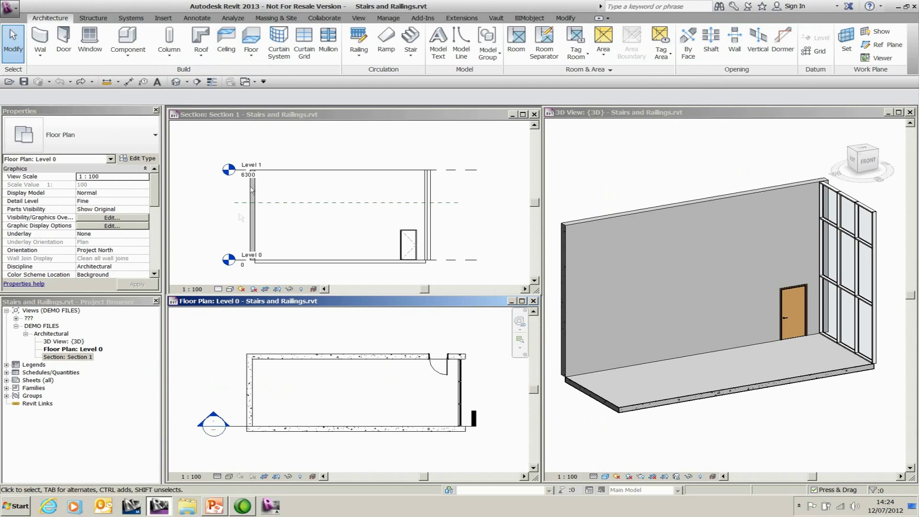
{"action": "left_click", "coordinate": [295, 178]}
{"action": "left_click", "coordinate": [326, 261]}
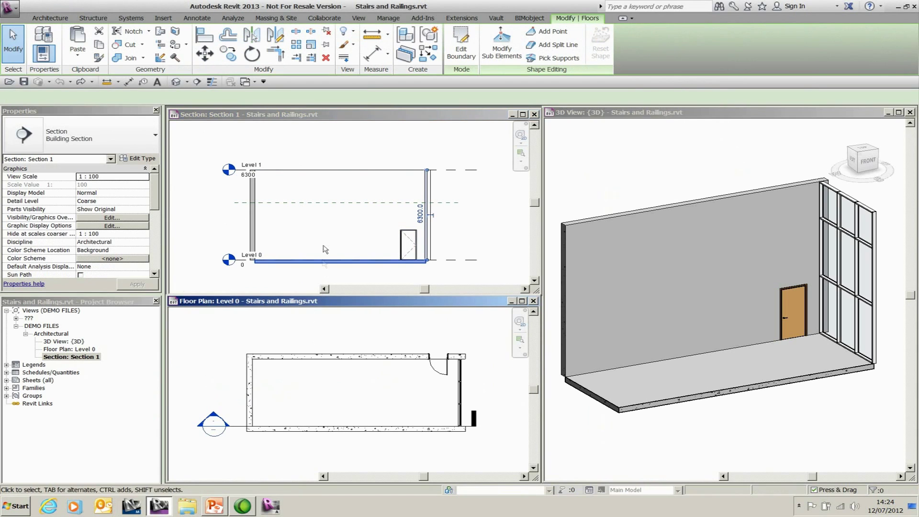
{"action": "left_click", "coordinate": [765, 157]}
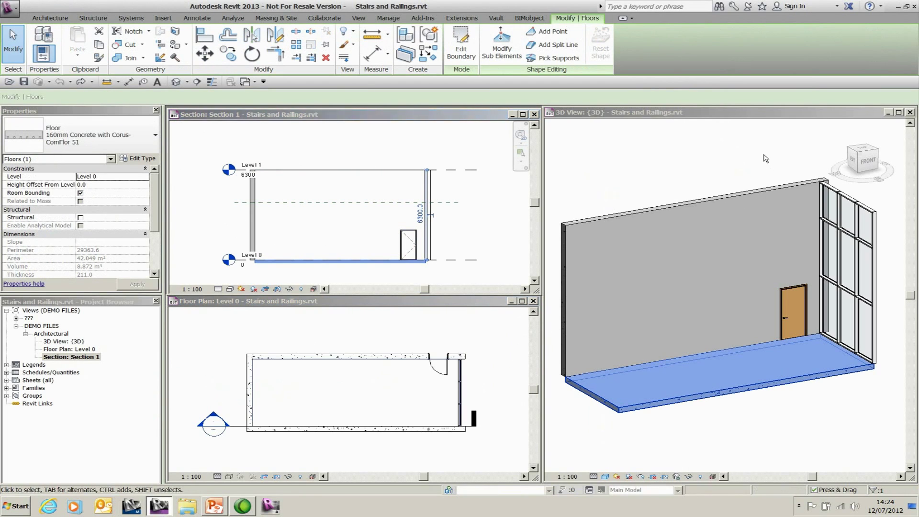
{"action": "left_click", "coordinate": [388, 335]}
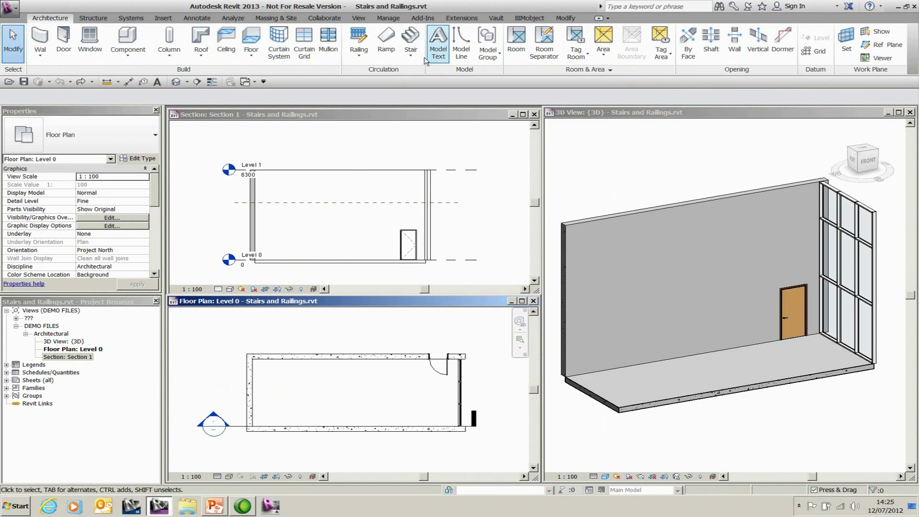
{"action": "left_click", "coordinate": [415, 60]}
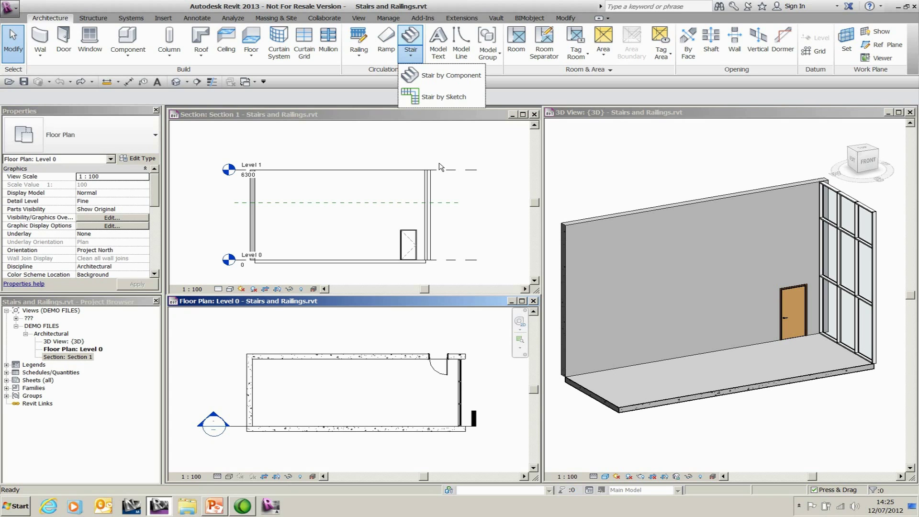
Start a Stair by Component, keeping the Left location line and automatic landings
{"action": "left_click", "coordinate": [445, 78]}
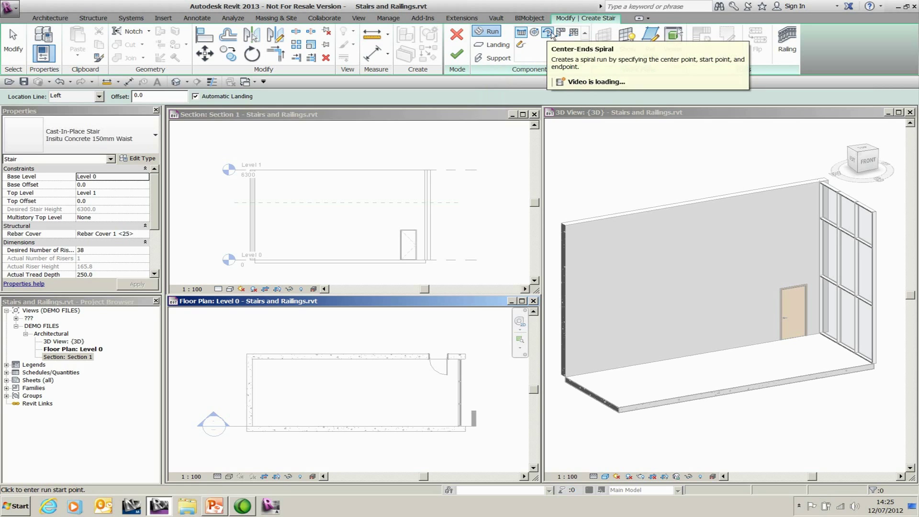
{"action": "left_click", "coordinate": [561, 34]}
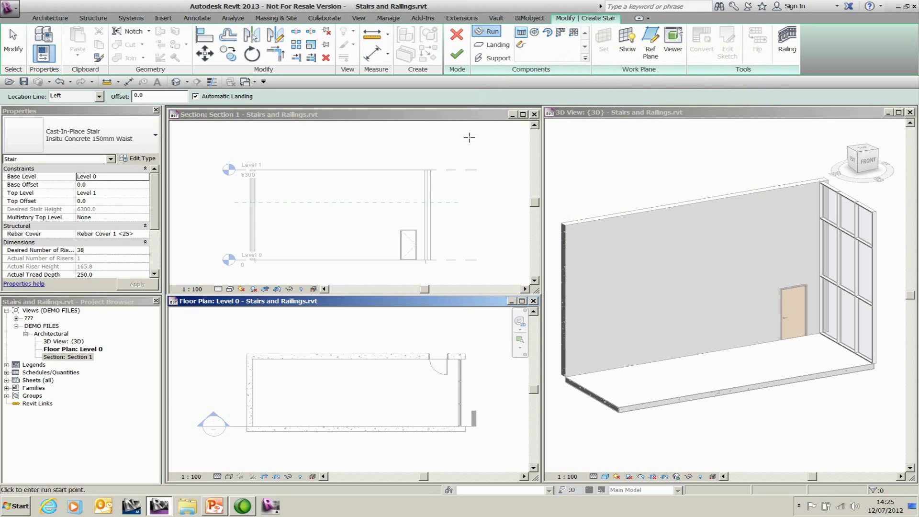
{"action": "left_click", "coordinate": [99, 96]}
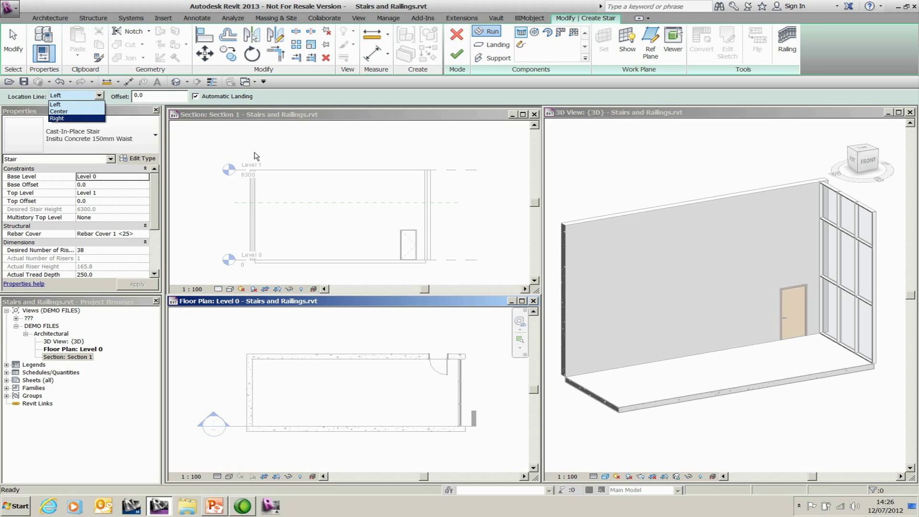
{"action": "left_click", "coordinate": [204, 97]}
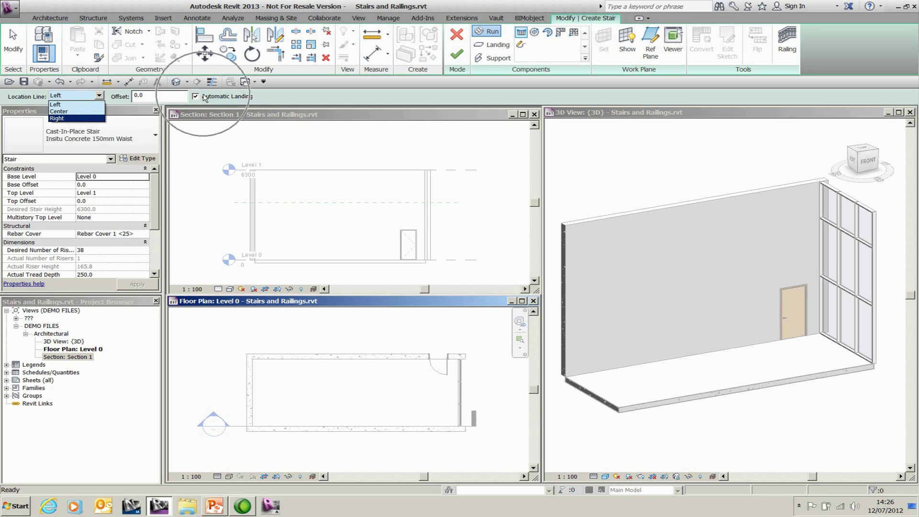
{"action": "left_click", "coordinate": [226, 128]}
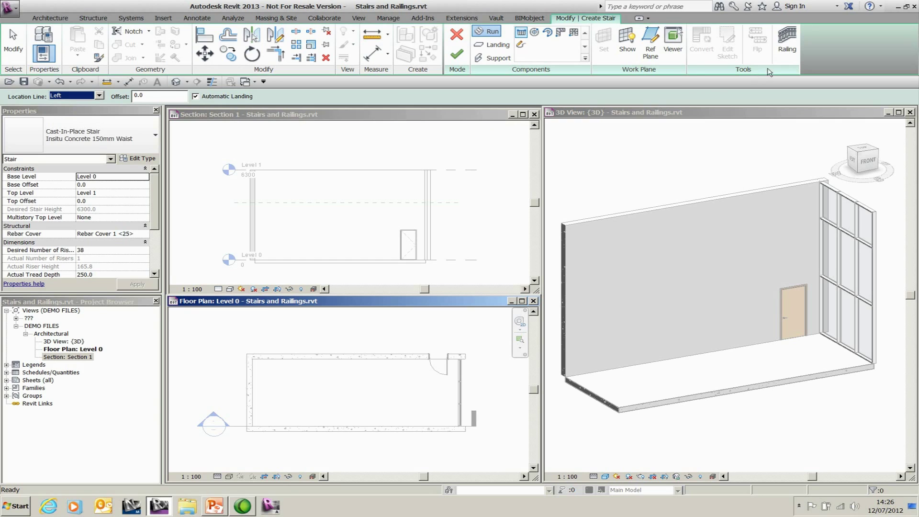
Set the new stair's railing type to None
{"action": "left_click", "coordinate": [780, 51]}
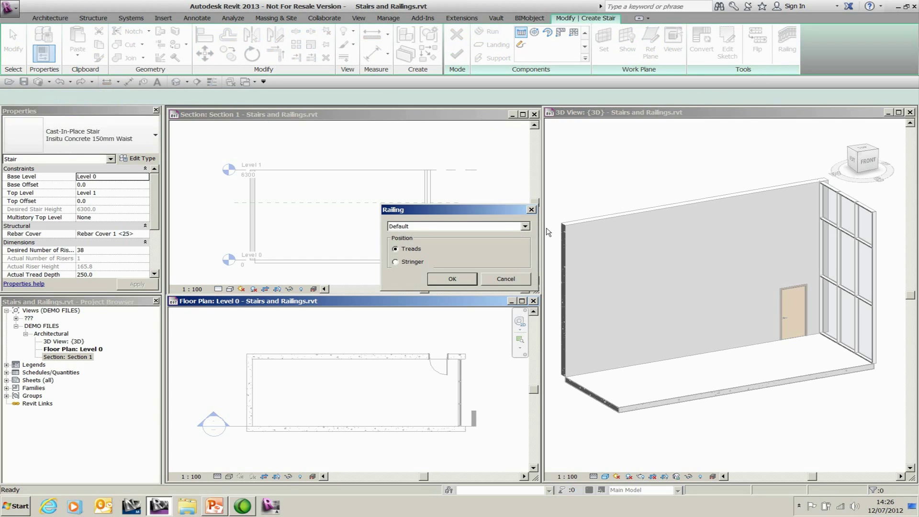
{"action": "left_click", "coordinate": [525, 229]}
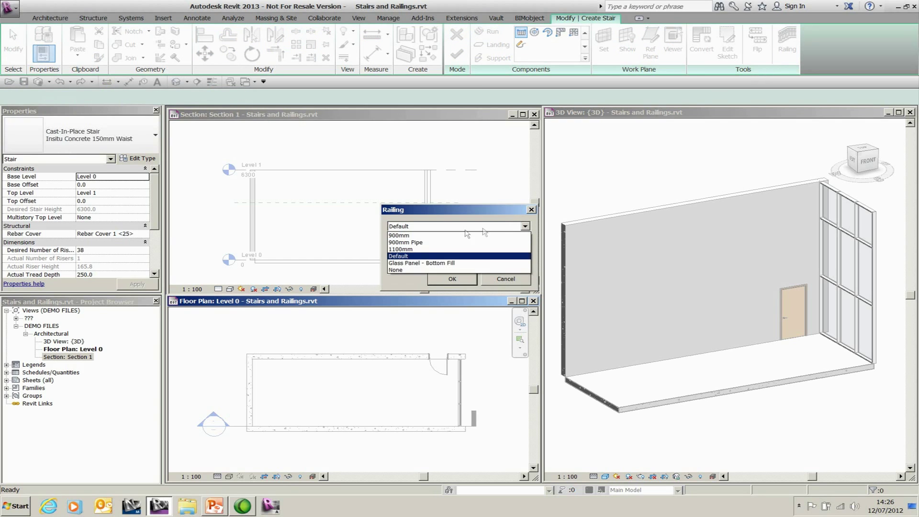
{"action": "left_click", "coordinate": [402, 263]}
{"action": "left_click", "coordinate": [460, 279]}
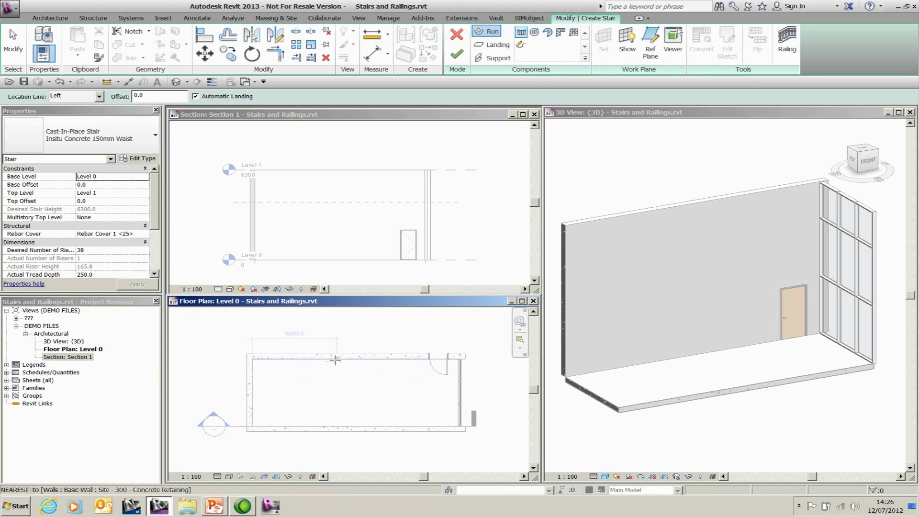
Sketch three straight runs in the Level 0 plan, the first with 14 risers, reaching Level 1
{"action": "left_click", "coordinate": [303, 358]}
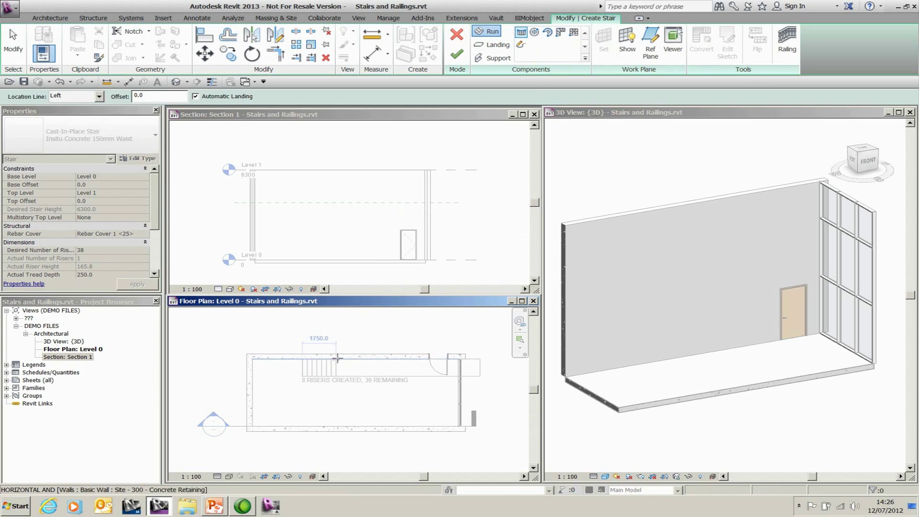
{"action": "left_click", "coordinate": [363, 357]}
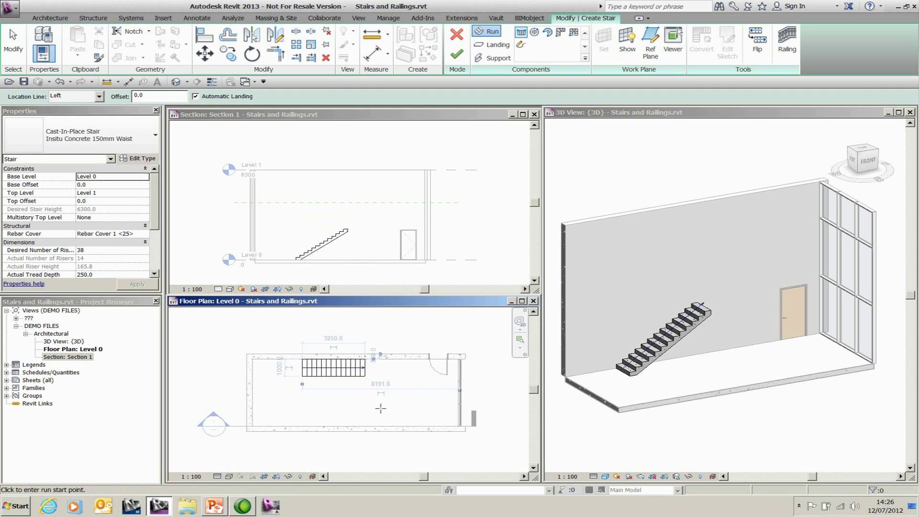
{"action": "left_click", "coordinate": [366, 421]}
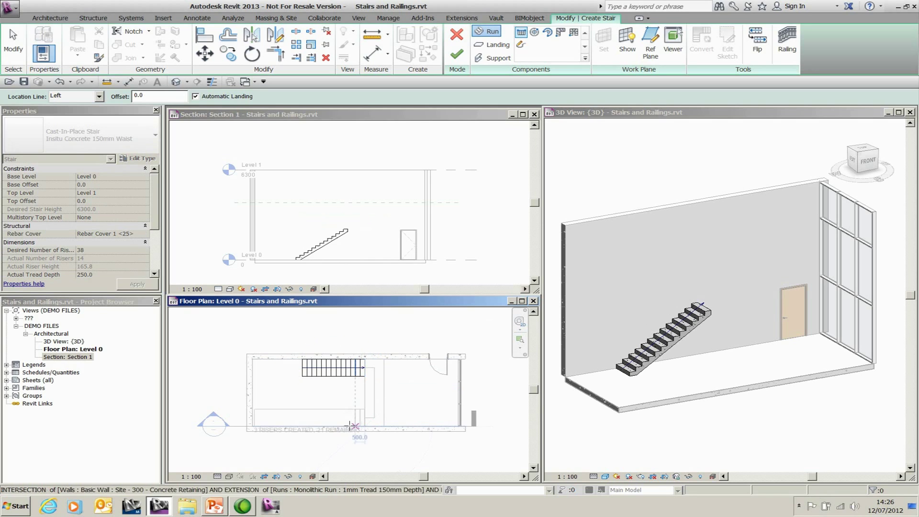
{"action": "left_click", "coordinate": [303, 422]}
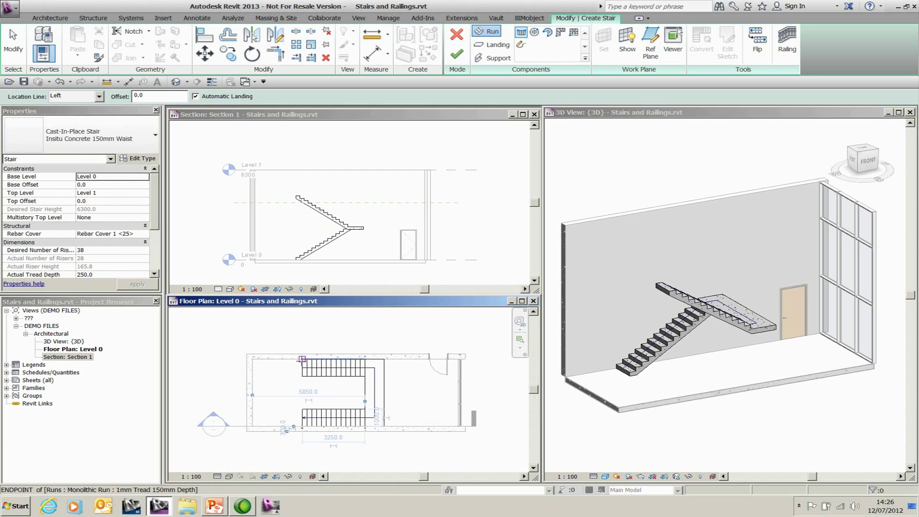
{"action": "left_click", "coordinate": [302, 359]}
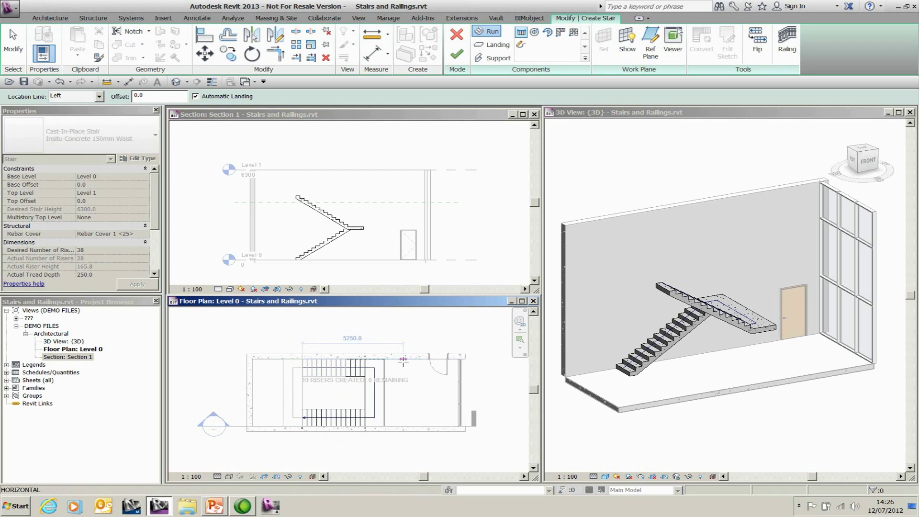
{"action": "key", "text": "Escape"}
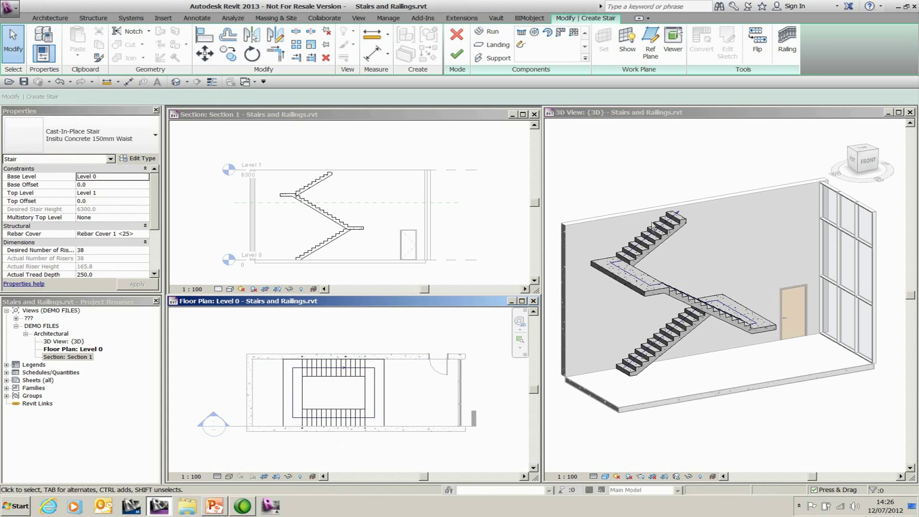
Delete the lower landing in 3D and recreate it by picking the two lower runs
{"action": "left_click", "coordinate": [597, 213]}
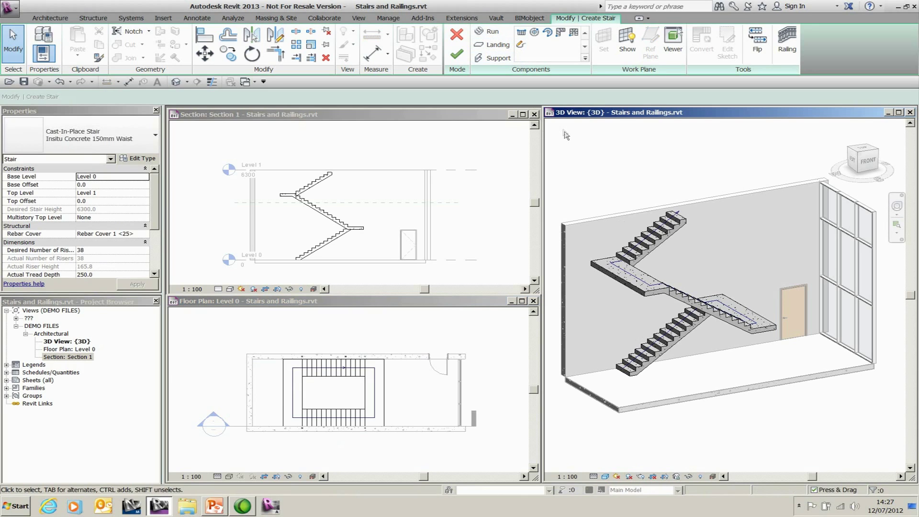
{"action": "left_click", "coordinate": [776, 328]}
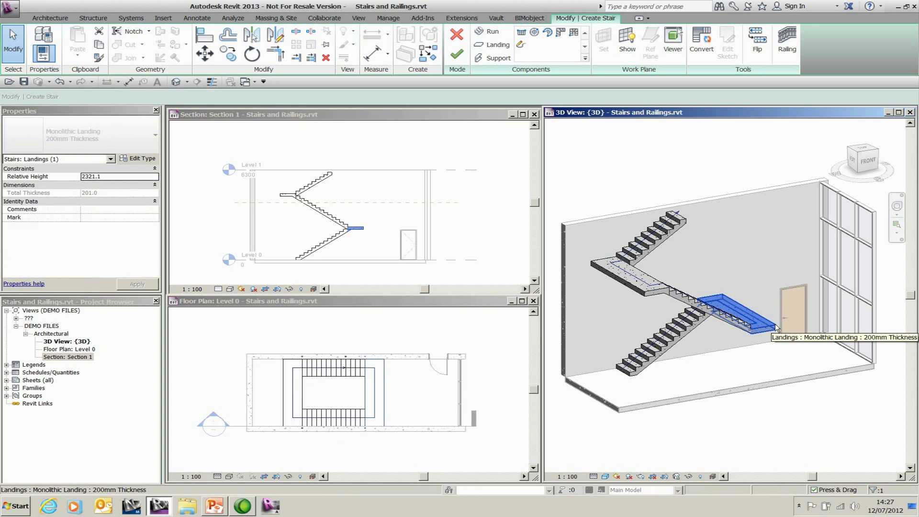
{"action": "key", "text": "Delete"}
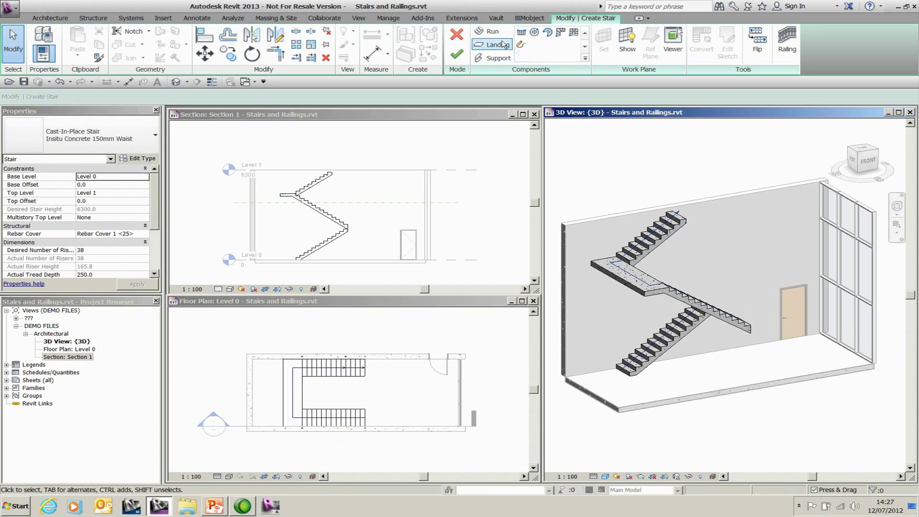
{"action": "left_click", "coordinate": [498, 44]}
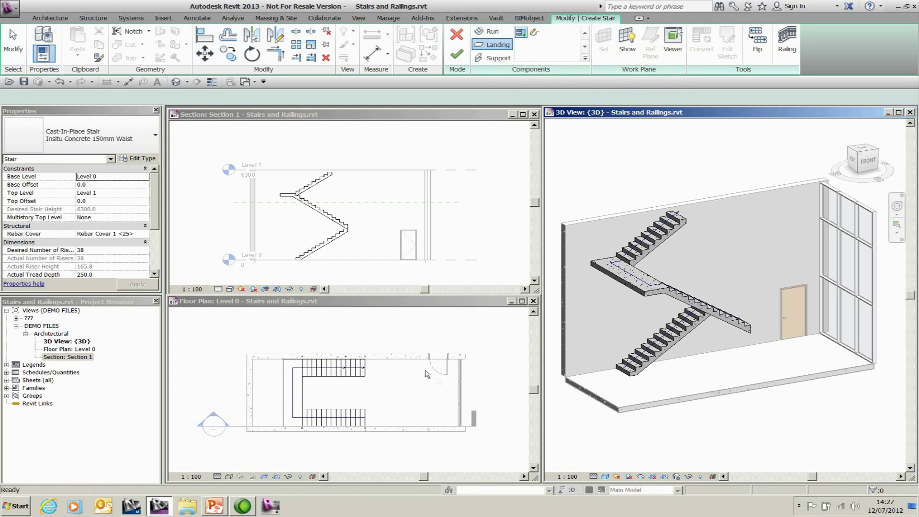
{"action": "left_click", "coordinate": [750, 321]}
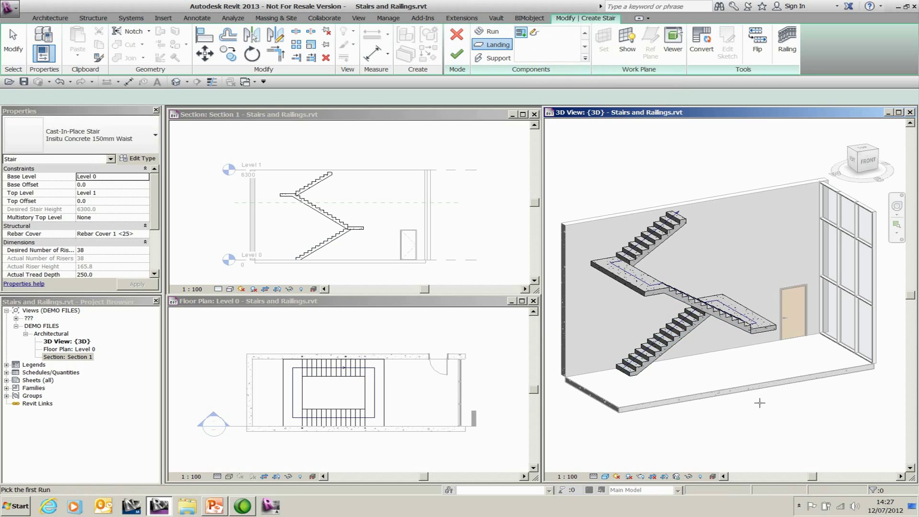
{"action": "key", "text": "Escape"}
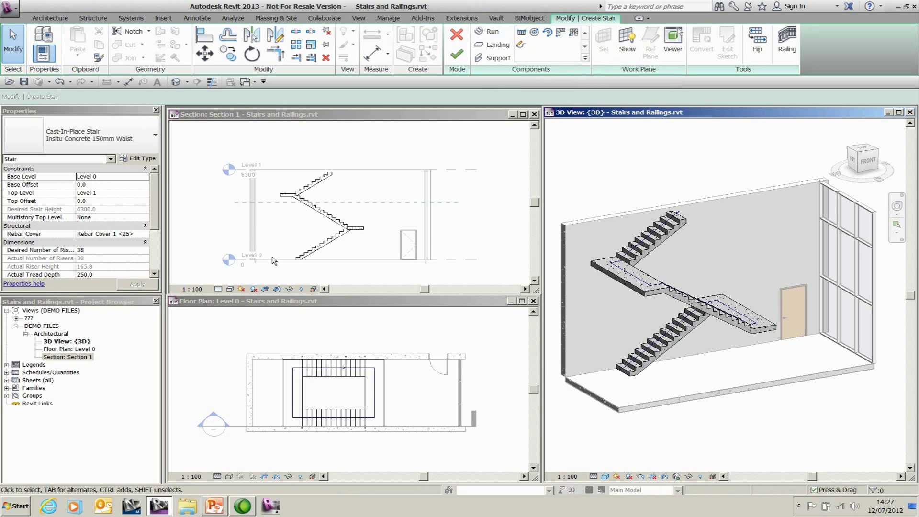
{"action": "left_click", "coordinate": [125, 126]}
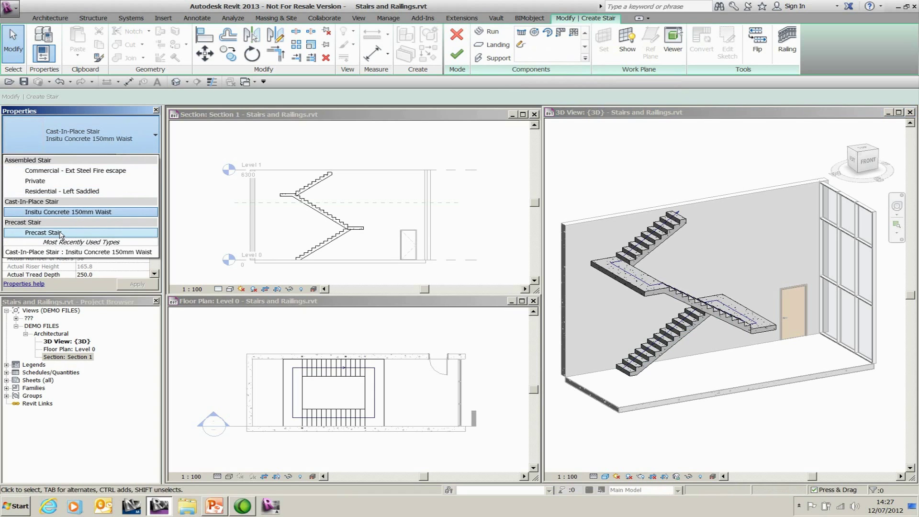
{"action": "left_click", "coordinate": [61, 233]}
{"action": "key", "text": "Return"}
{"action": "left_click", "coordinate": [96, 137]}
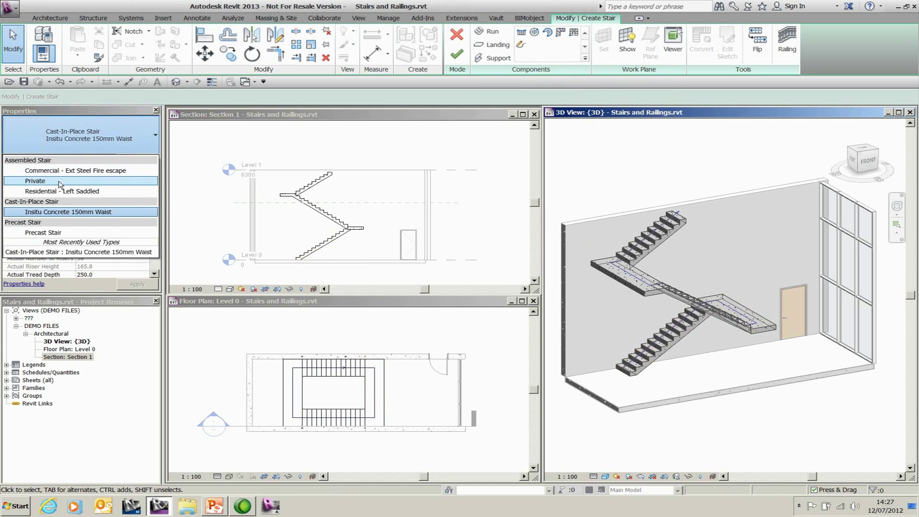
{"action": "left_click", "coordinate": [60, 182]}
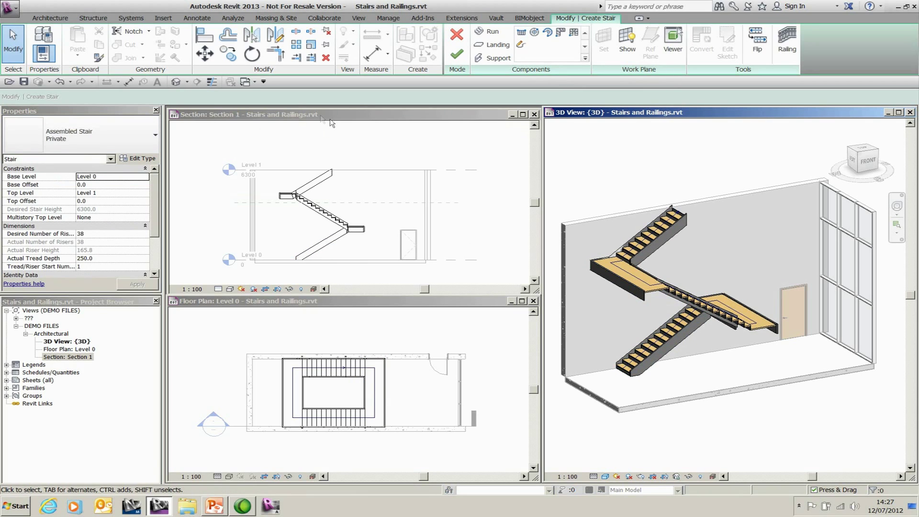
{"action": "left_click", "coordinate": [119, 148]}
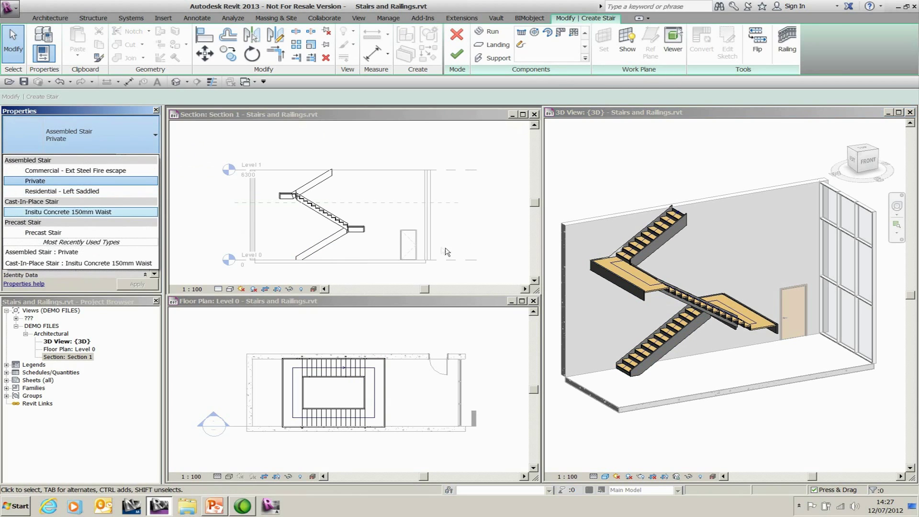
{"action": "left_click", "coordinate": [483, 266]}
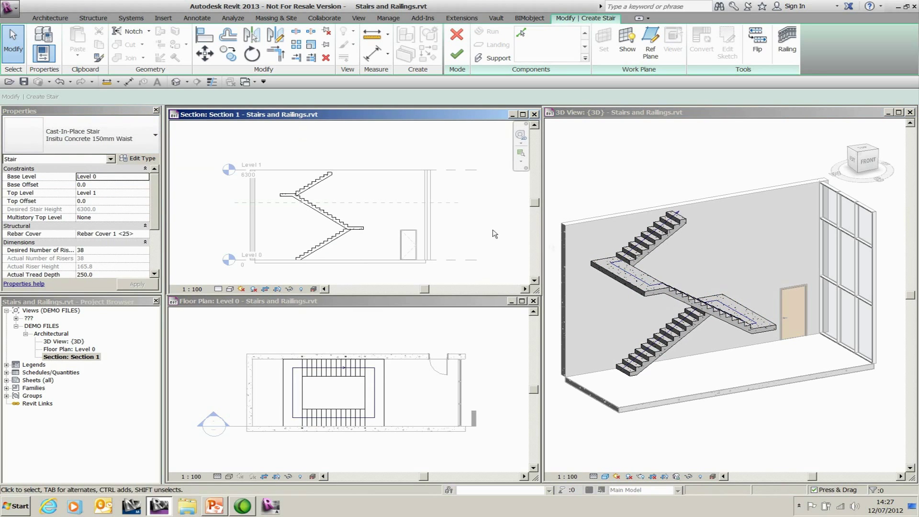
Align the upper landing and flight to the reference plane in the section
{"action": "scroll", "coordinate": [376, 236], "scroll_direction": "up", "scroll_amount": 3}
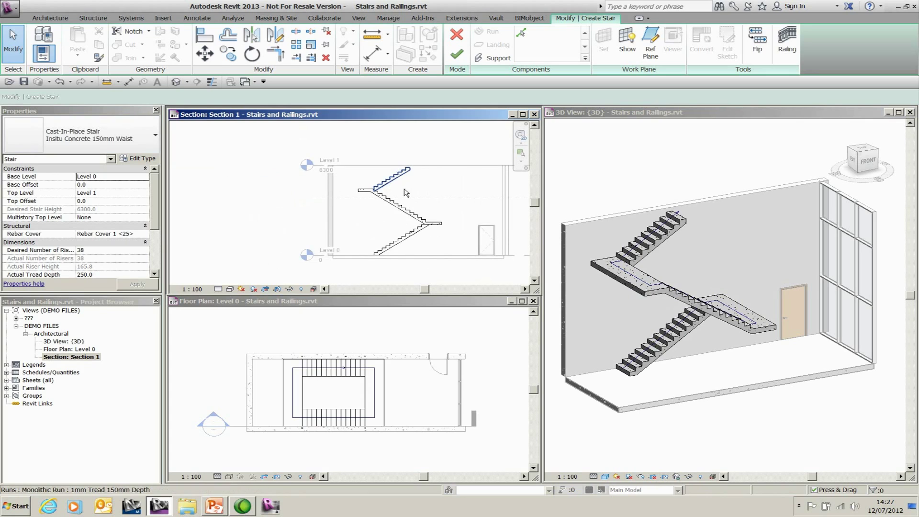
{"action": "middle_click_drag", "start_coordinate": [322, 159], "coordinate": [267, 136]}
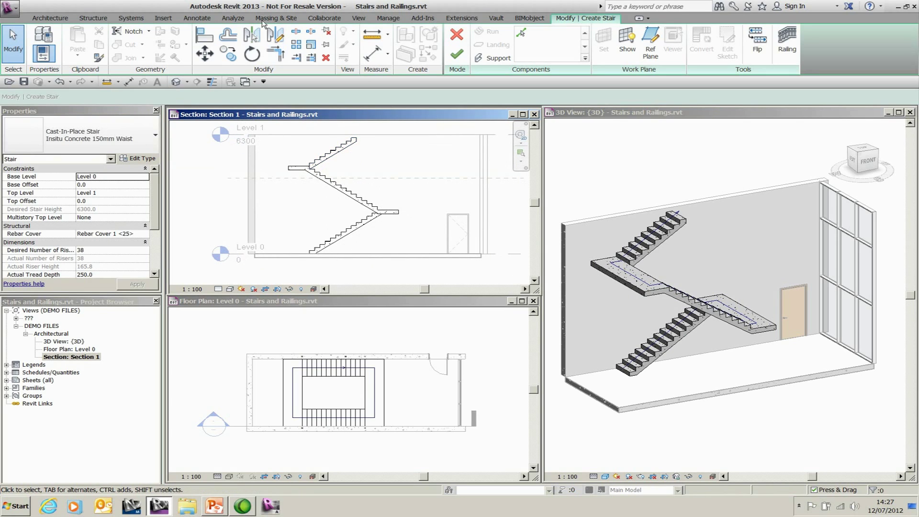
{"action": "left_click", "coordinate": [200, 38]}
{"action": "left_click", "coordinate": [276, 181]}
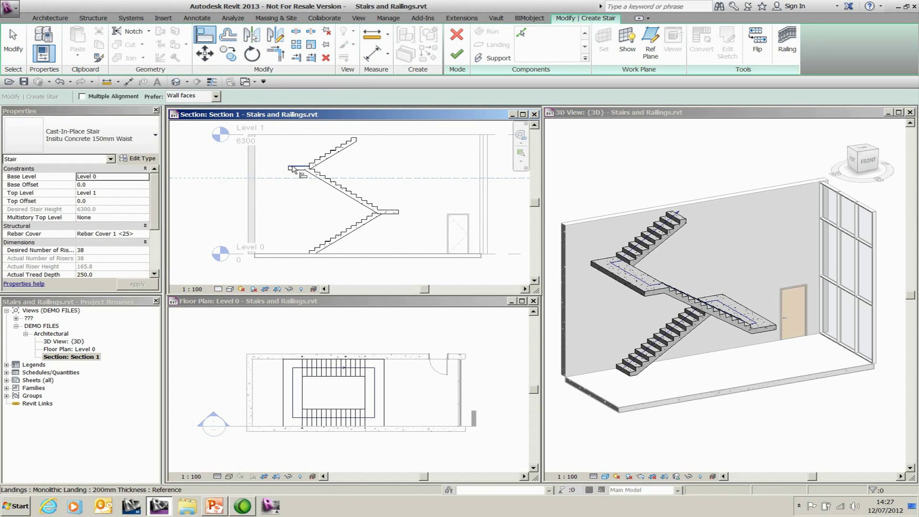
{"action": "left_click", "coordinate": [294, 168]}
{"action": "key", "text": "Escape"}
{"action": "key", "text": "Escape"}
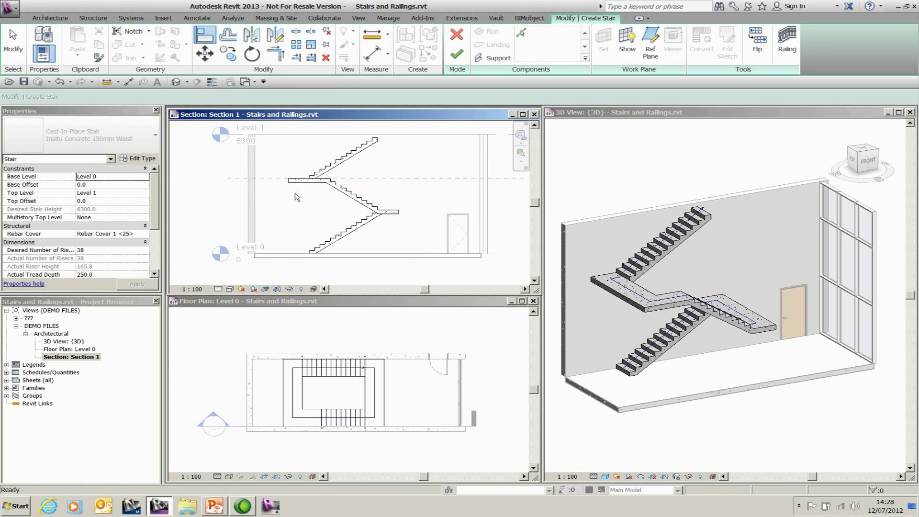
Stretch the upper landing's left edge out to meet the retaining wall
{"action": "left_click", "coordinate": [298, 179]}
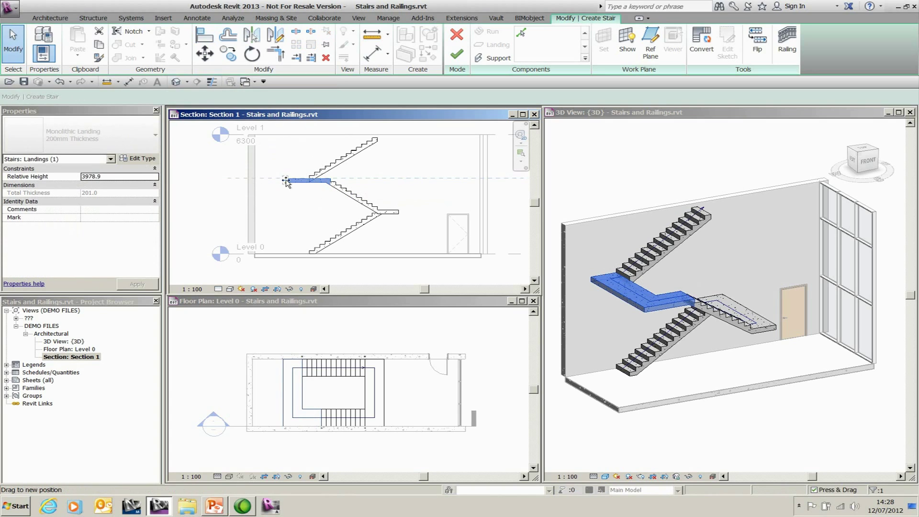
{"action": "left_click_drag", "start_coordinate": [259, 182], "coordinate": [252, 180]}
{"action": "scroll", "coordinate": [256, 191], "scroll_direction": "up", "scroll_amount": 4}
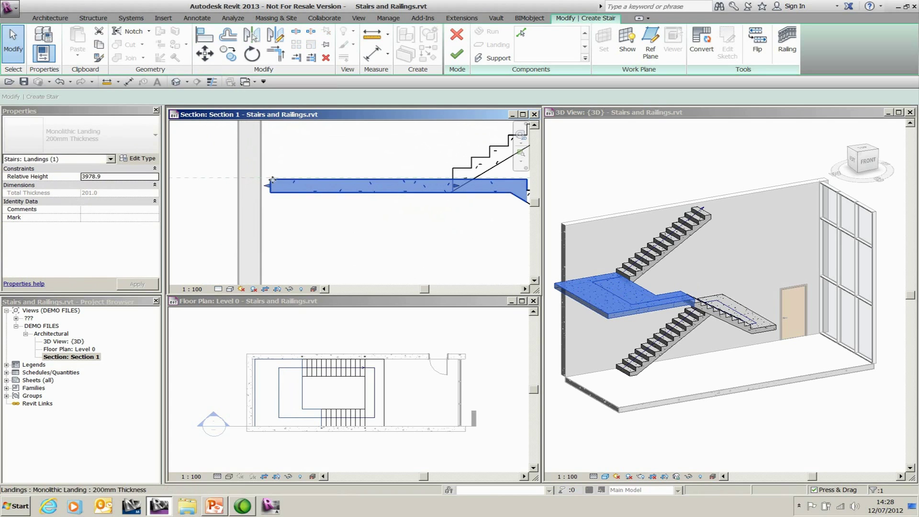
{"action": "left_click_drag", "start_coordinate": [271, 191], "coordinate": [262, 190]}
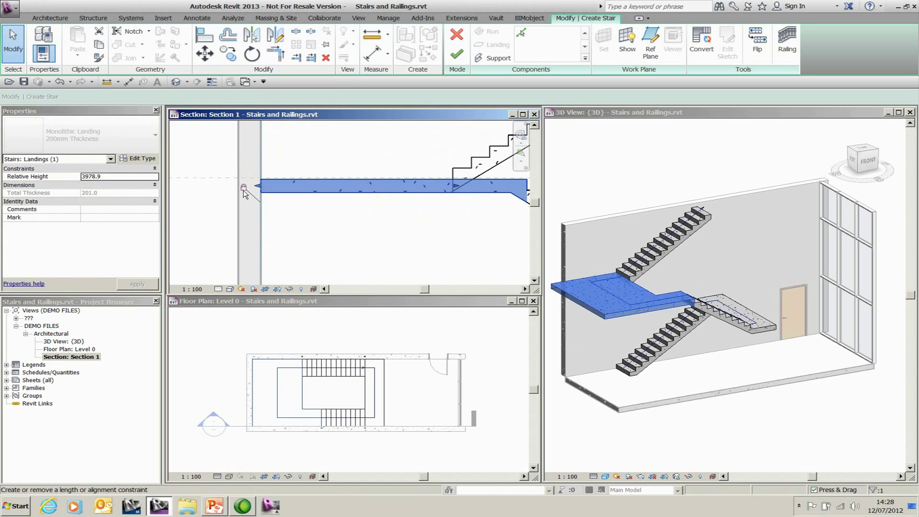
{"action": "left_click", "coordinate": [312, 207]}
{"action": "scroll", "coordinate": [312, 207], "scroll_direction": "down", "scroll_amount": 3}
{"action": "scroll", "coordinate": [311, 208], "scroll_direction": "down", "scroll_amount": 4}
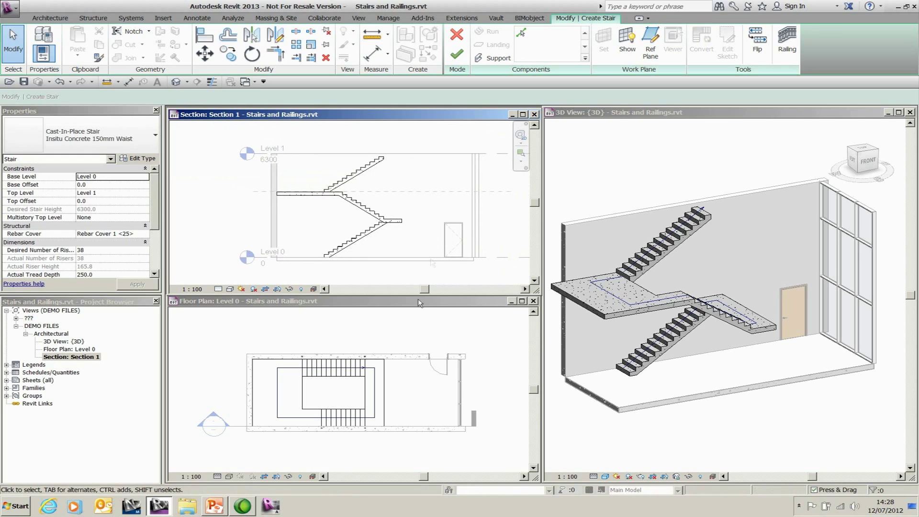
Lengthen the top flight toward Level 1, undoing the one extra step added
{"action": "left_click", "coordinate": [362, 175]}
{"action": "scroll", "coordinate": [385, 162], "scroll_direction": "up", "scroll_amount": 3}
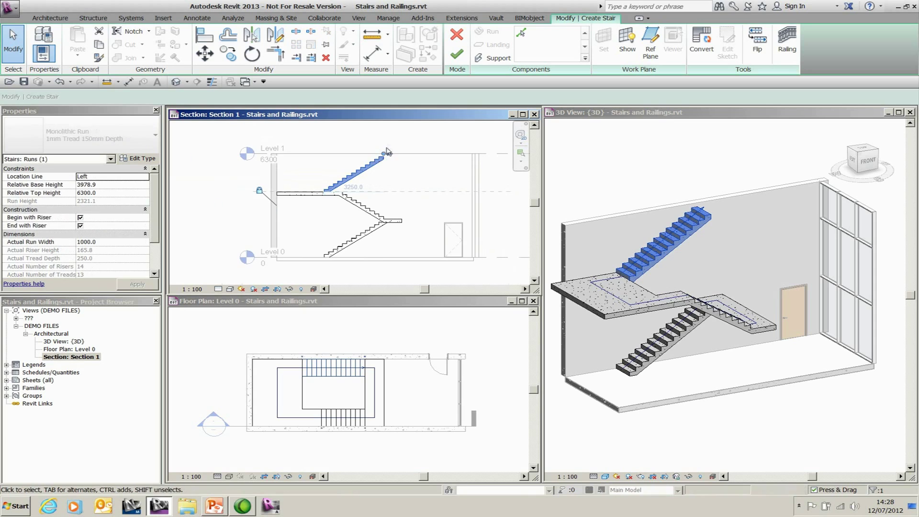
{"action": "scroll", "coordinate": [386, 161], "scroll_direction": "up", "scroll_amount": 3}
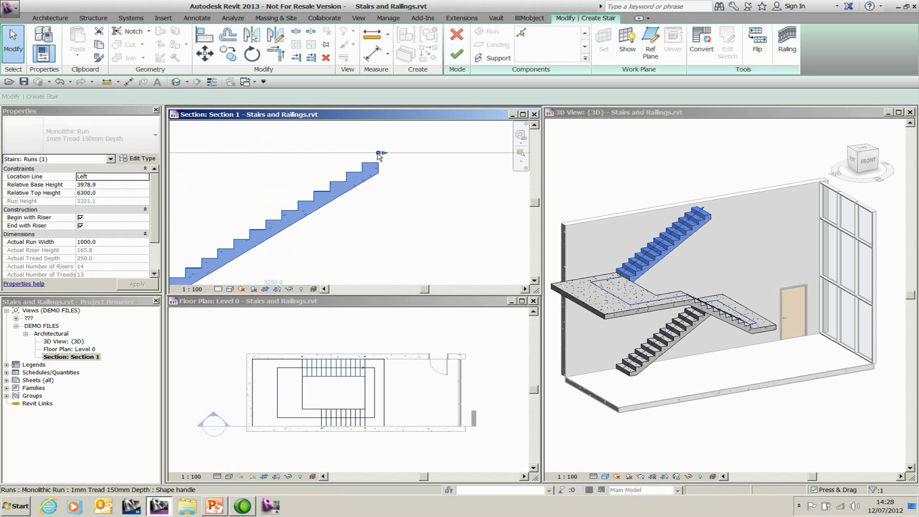
{"action": "left_click_drag", "start_coordinate": [378, 154], "coordinate": [395, 140]}
{"action": "left_click", "coordinate": [403, 143]}
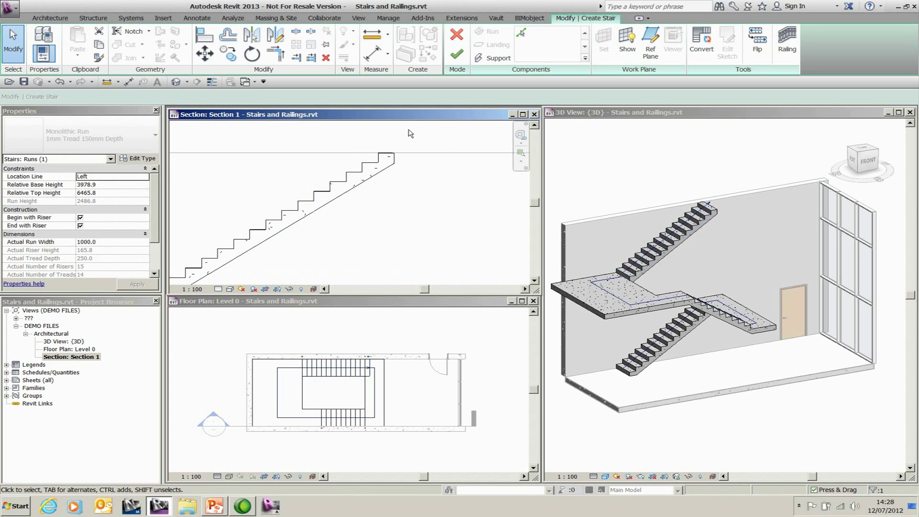
{"action": "left_click", "coordinate": [394, 157]}
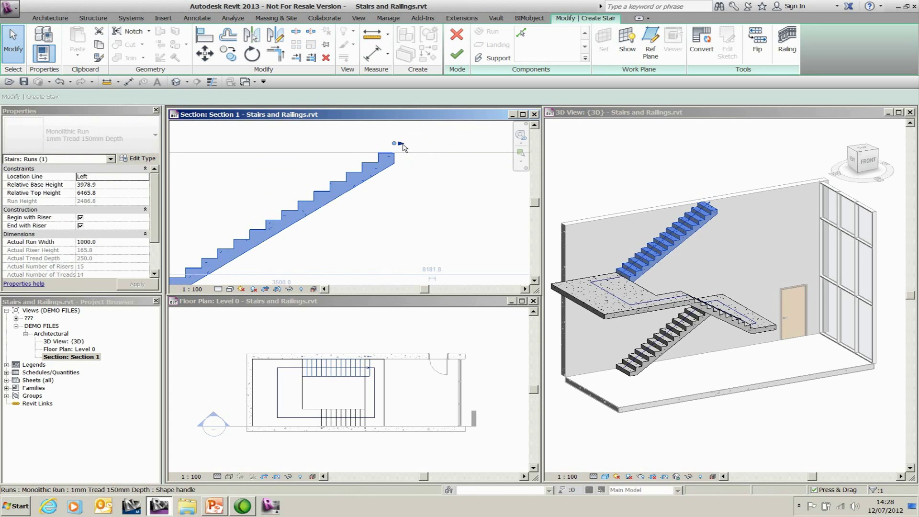
{"action": "left_click_drag", "start_coordinate": [402, 144], "coordinate": [373, 147]}
{"action": "key", "text": "ctrl+z"}
{"action": "left_click", "coordinate": [388, 181]}
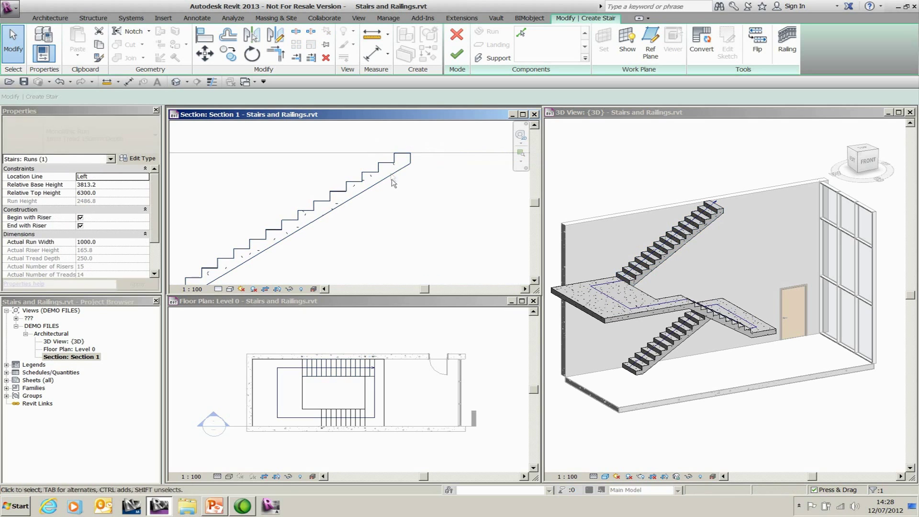
{"action": "scroll", "coordinate": [407, 163], "scroll_direction": "down", "scroll_amount": 3}
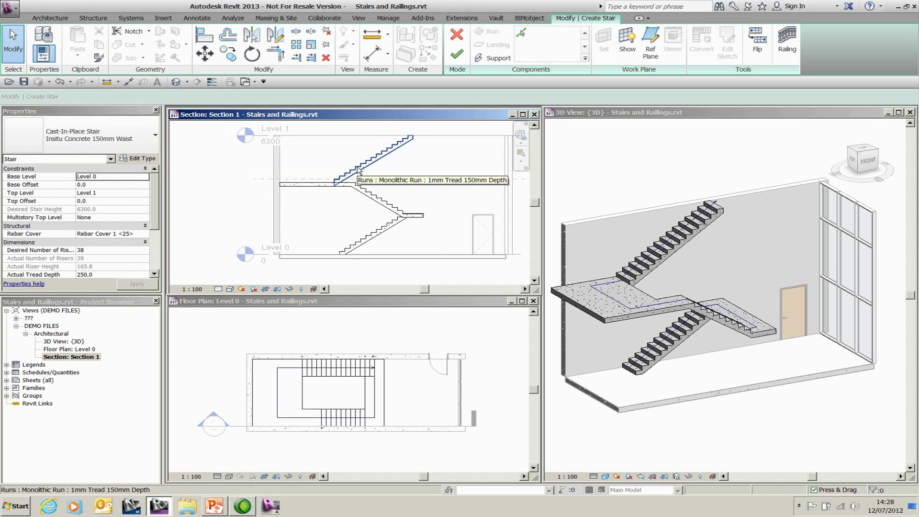
Finish the stair edit, dismiss the top-elevation warning, and activate the section view
{"action": "left_click", "coordinate": [456, 56]}
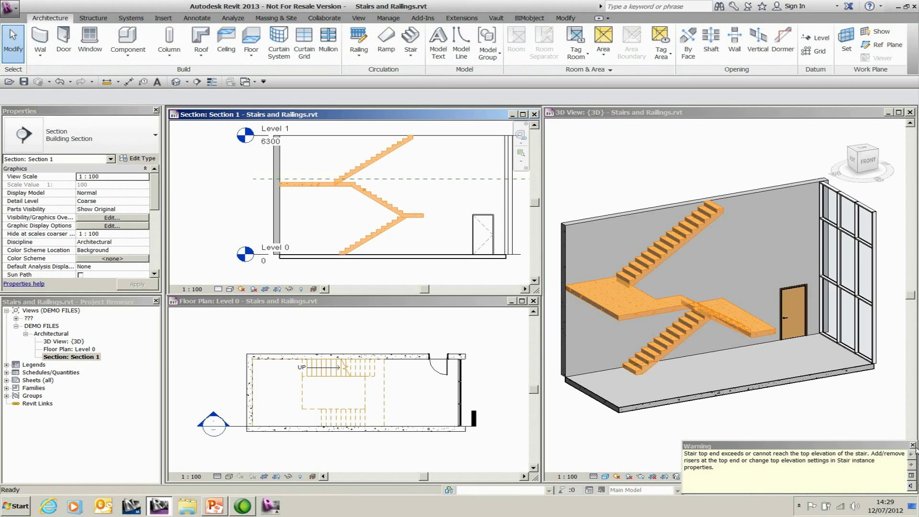
{"action": "left_click", "coordinate": [913, 445]}
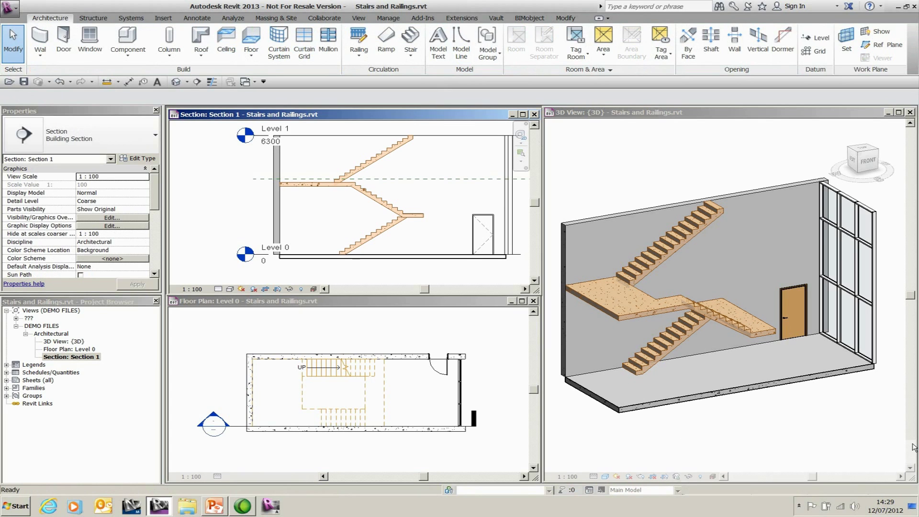
{"action": "left_click", "coordinate": [433, 192]}
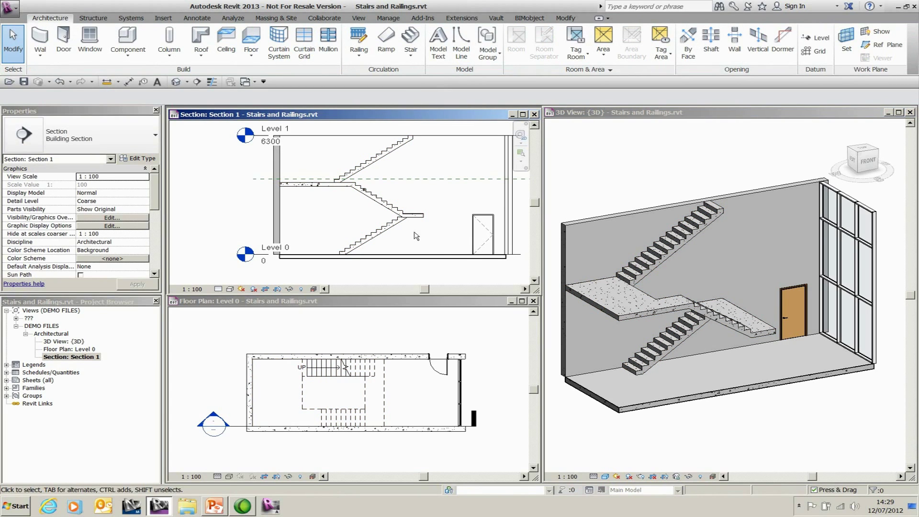
Reopen the stair for editing and convert the lower door-side landing to a sketch-based landing
{"action": "left_click", "coordinate": [702, 283]}
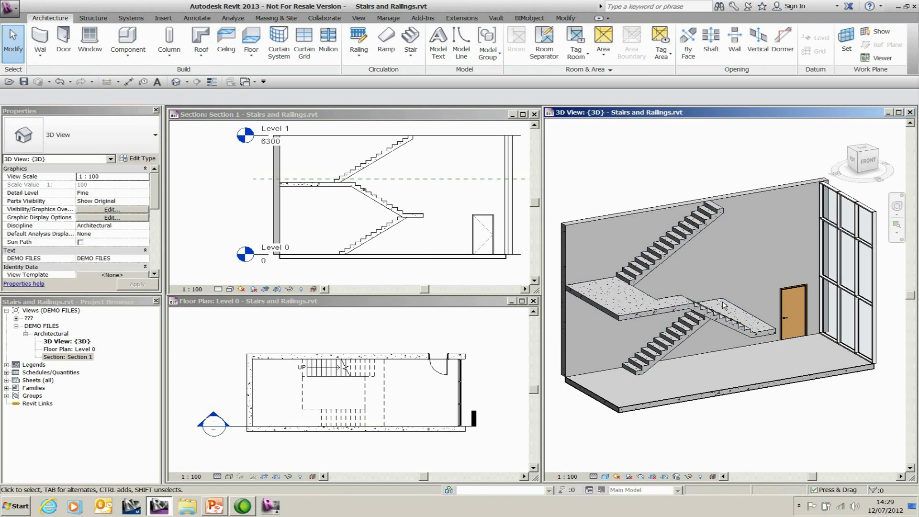
{"action": "left_click", "coordinate": [724, 305]}
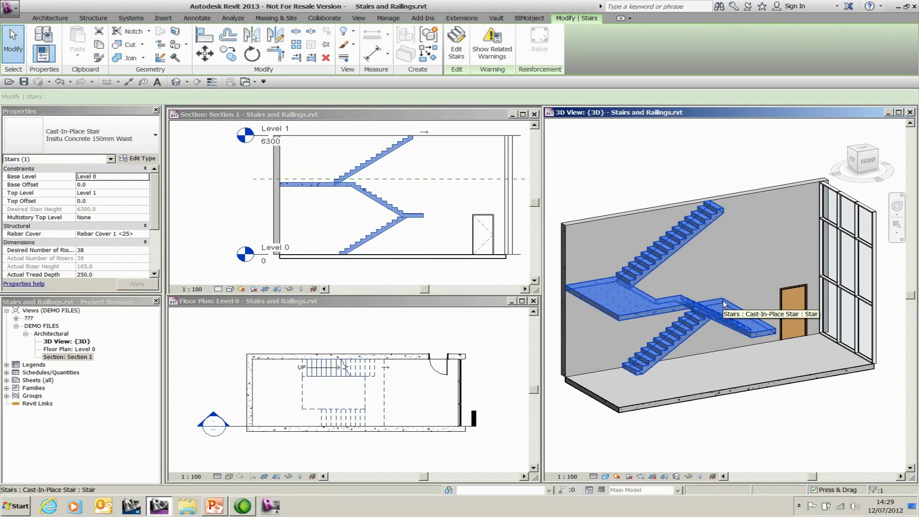
{"action": "middle_click_drag", "start_coordinate": [723, 302], "coordinate": [723, 300], "text": "shift"}
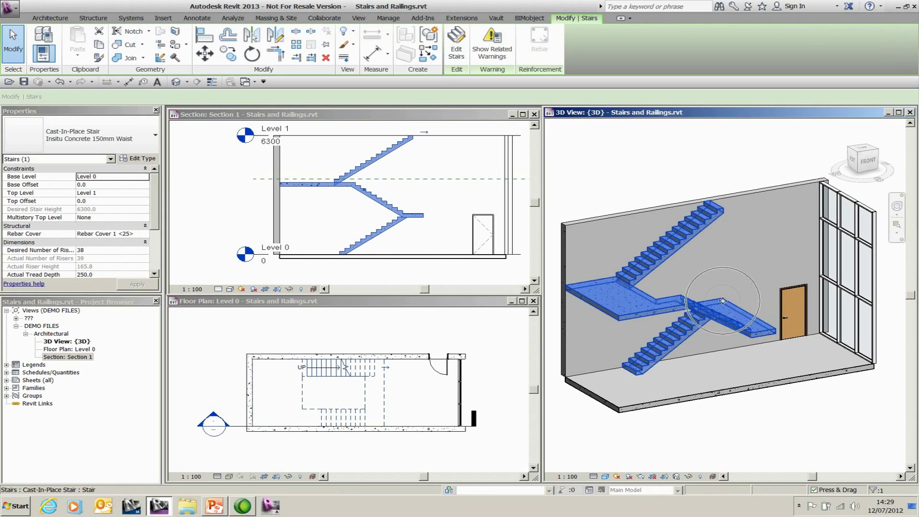
{"action": "left_click", "coordinate": [453, 52]}
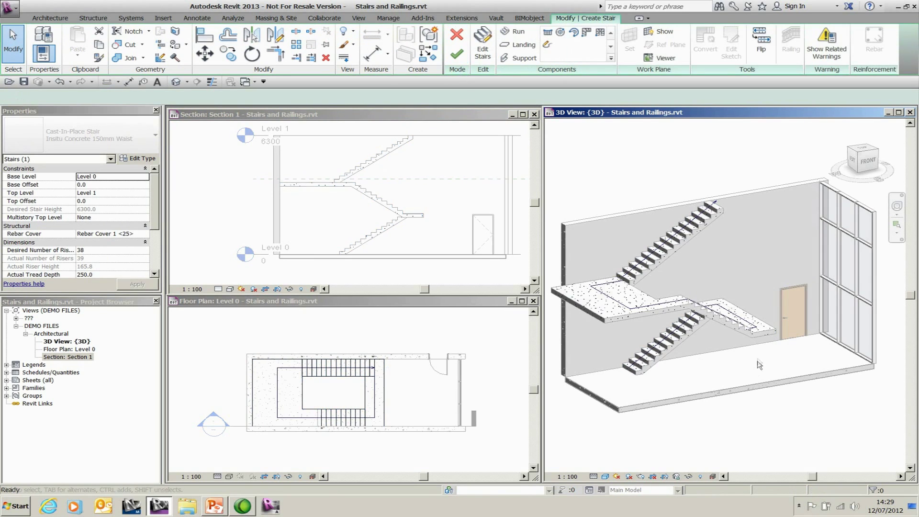
{"action": "left_click", "coordinate": [763, 330]}
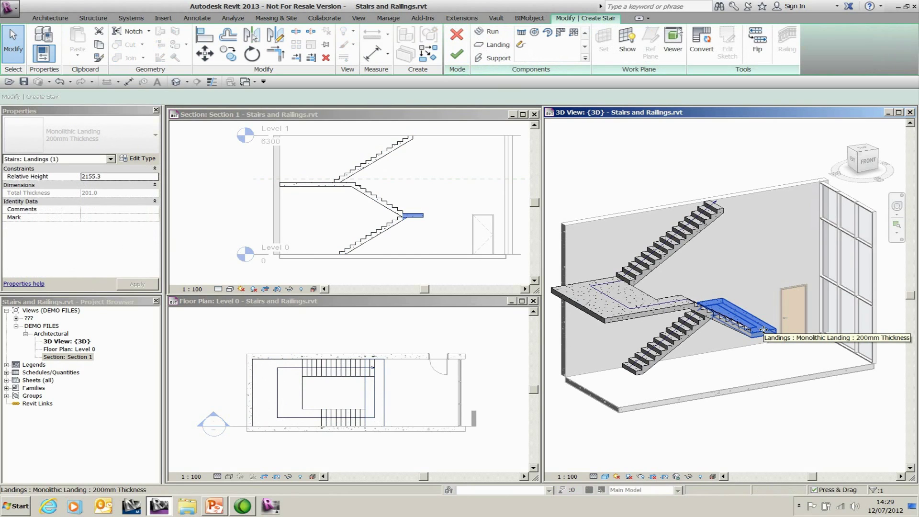
{"action": "left_click", "coordinate": [696, 42]}
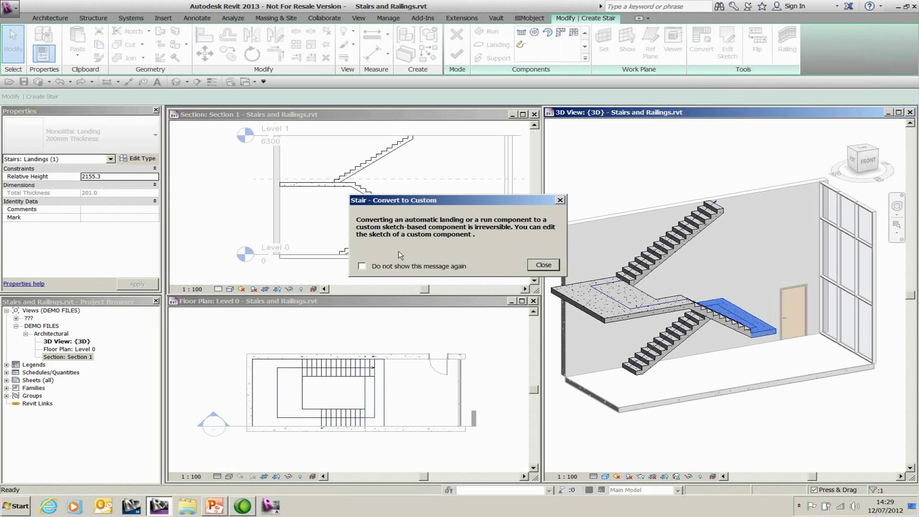
{"action": "left_click", "coordinate": [543, 264]}
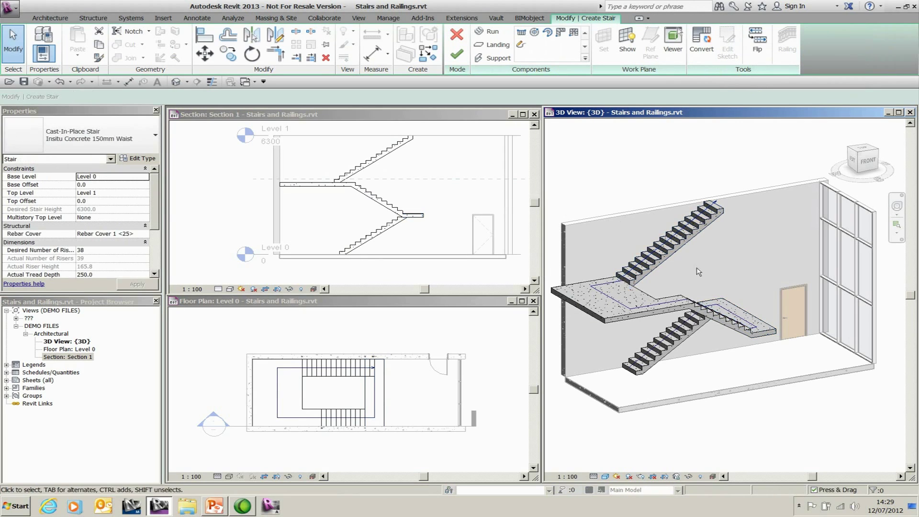
{"action": "left_click", "coordinate": [718, 298]}
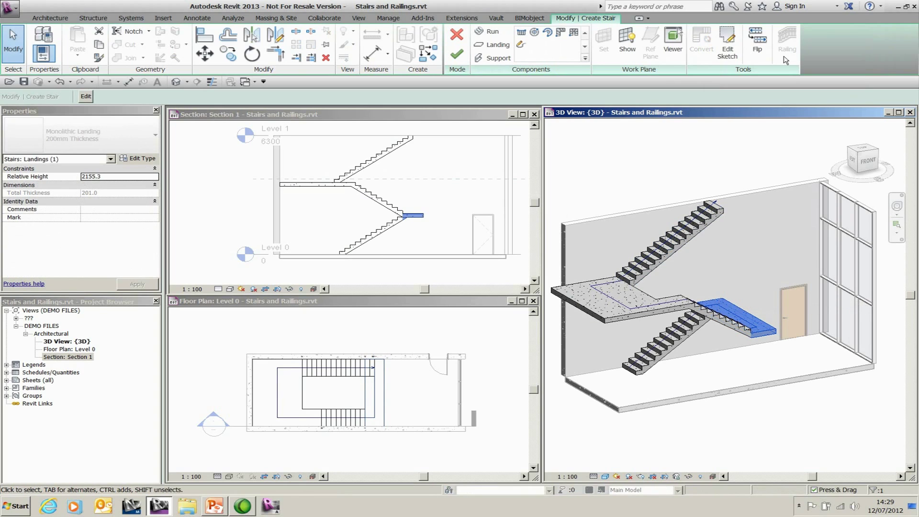
Replace the lower landing's straight outer boundary with a start-end-radius arc and finish the sketch
{"action": "left_click", "coordinate": [734, 45]}
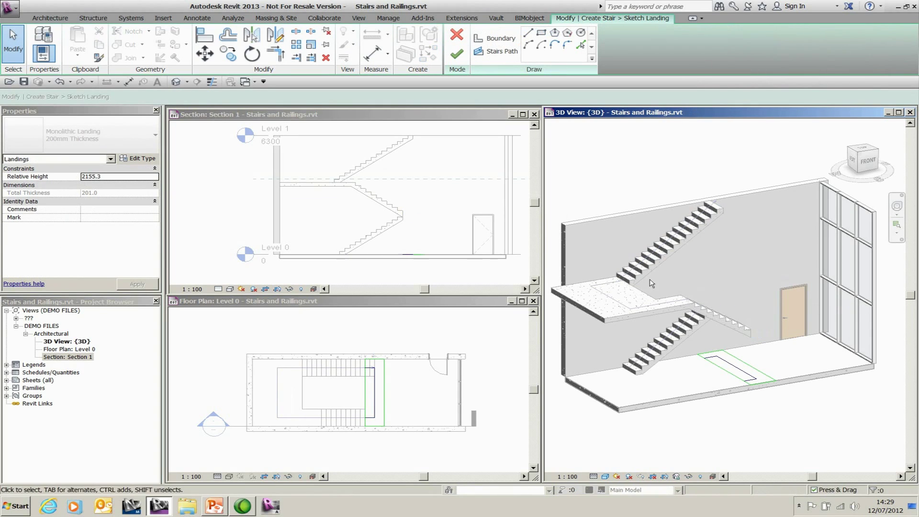
{"action": "left_click", "coordinate": [384, 397]}
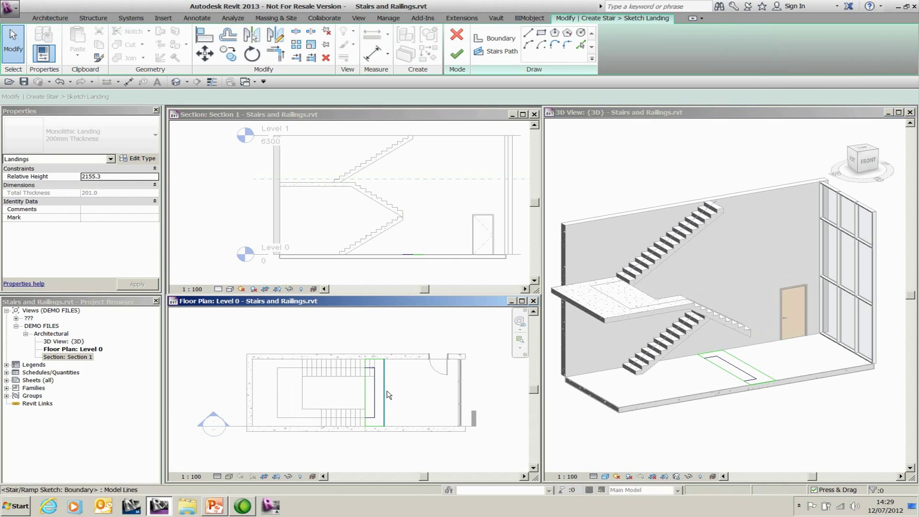
{"action": "key", "text": "Delete"}
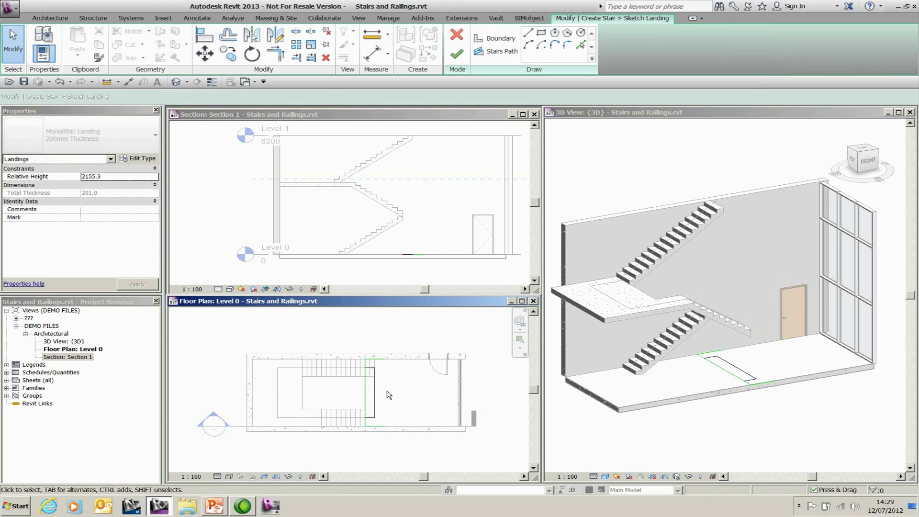
{"action": "left_click", "coordinate": [528, 45]}
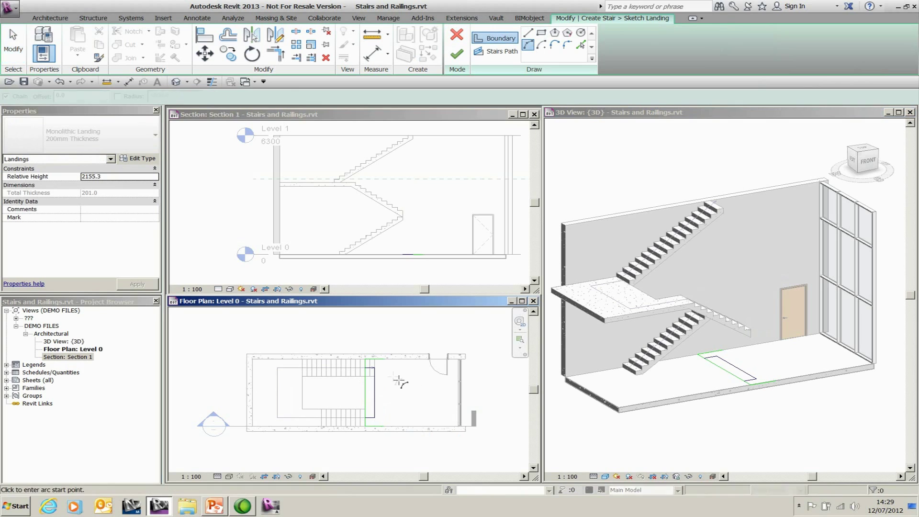
{"action": "left_click", "coordinate": [385, 357]}
{"action": "left_click", "coordinate": [380, 425]}
{"action": "left_click", "coordinate": [397, 390]}
{"action": "key", "text": "Escape"}
{"action": "key", "text": "Escape"}
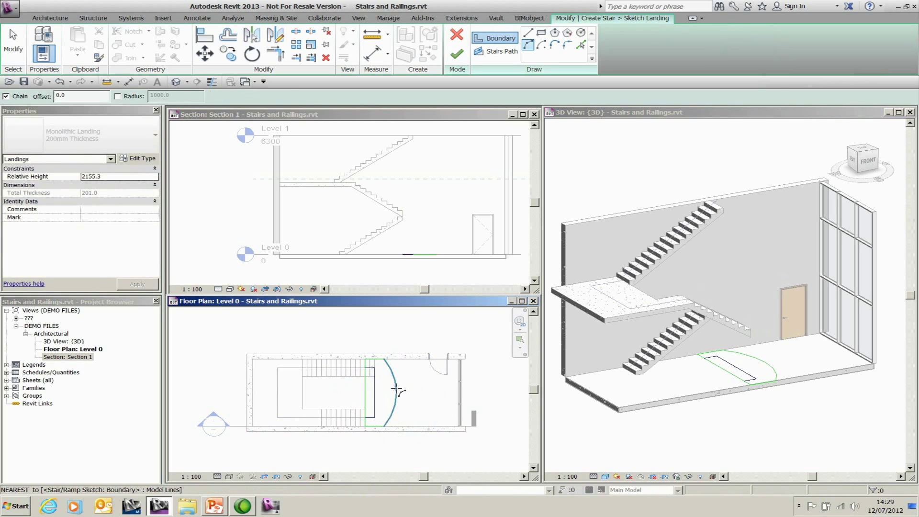
{"action": "left_click", "coordinate": [457, 53]}
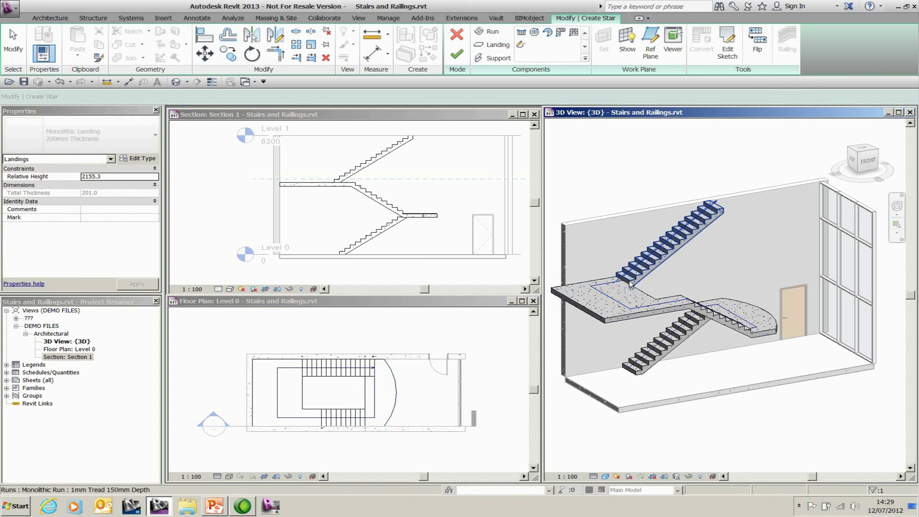
{"action": "middle_click_drag", "start_coordinate": [745, 195], "coordinate": [713, 169], "text": "shift"}
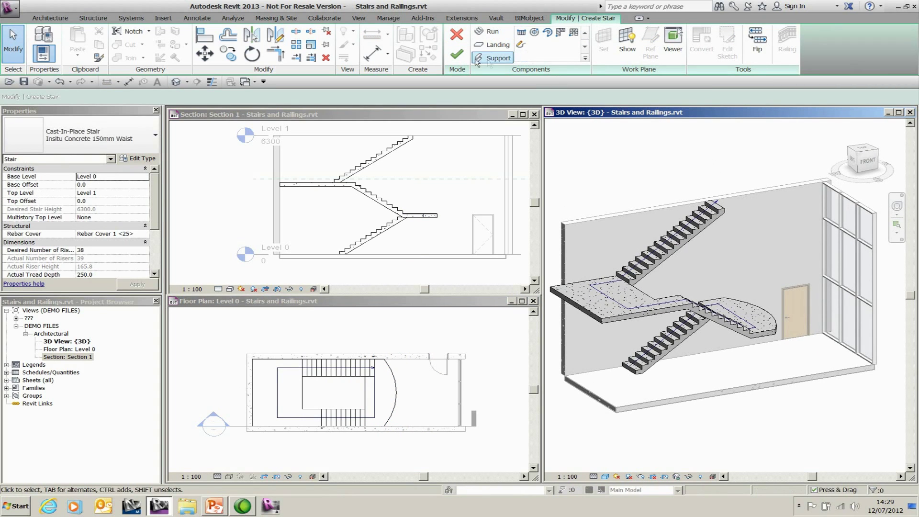
Finish the stair, place railings on it with Place on Host, and dismiss the overlap warning
{"action": "left_click", "coordinate": [457, 54]}
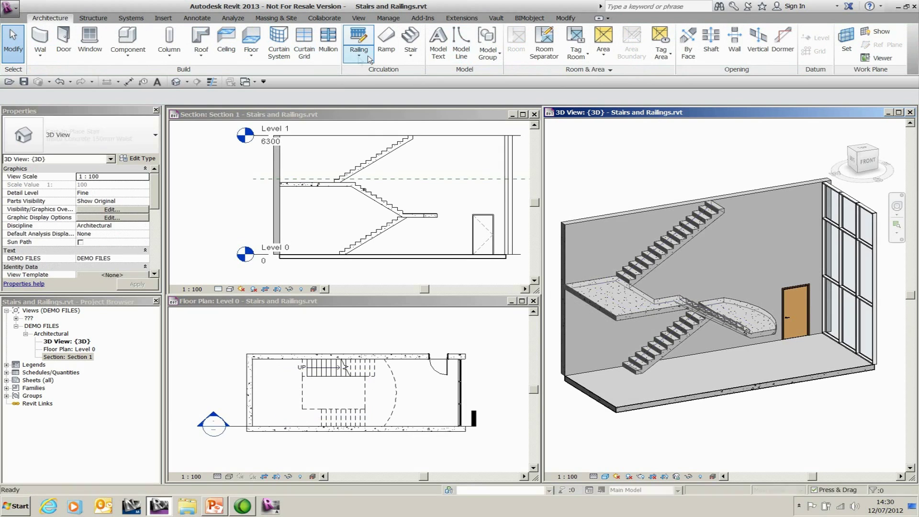
{"action": "left_click", "coordinate": [370, 57]}
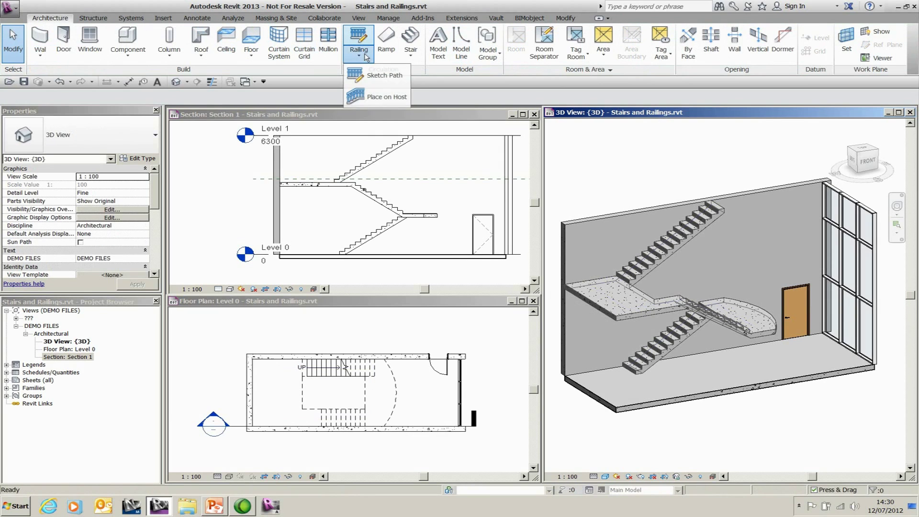
{"action": "left_click", "coordinate": [367, 99]}
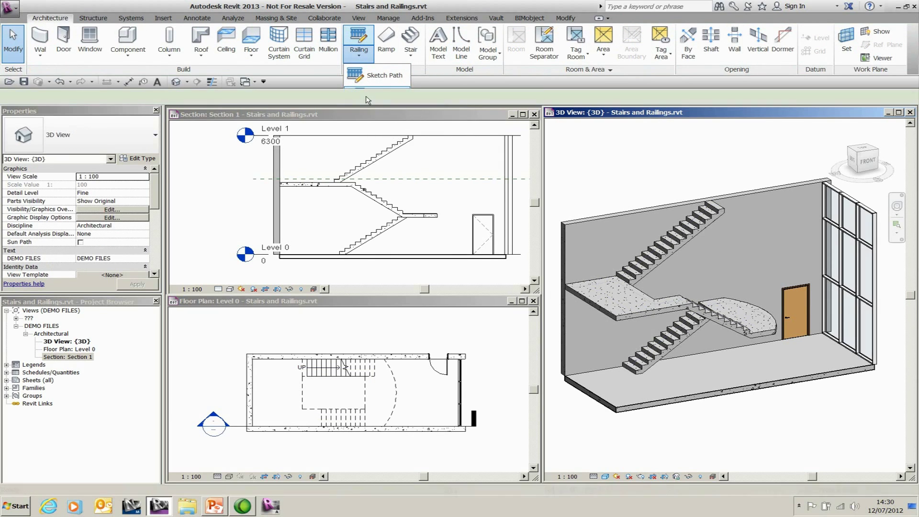
{"action": "left_click", "coordinate": [602, 312]}
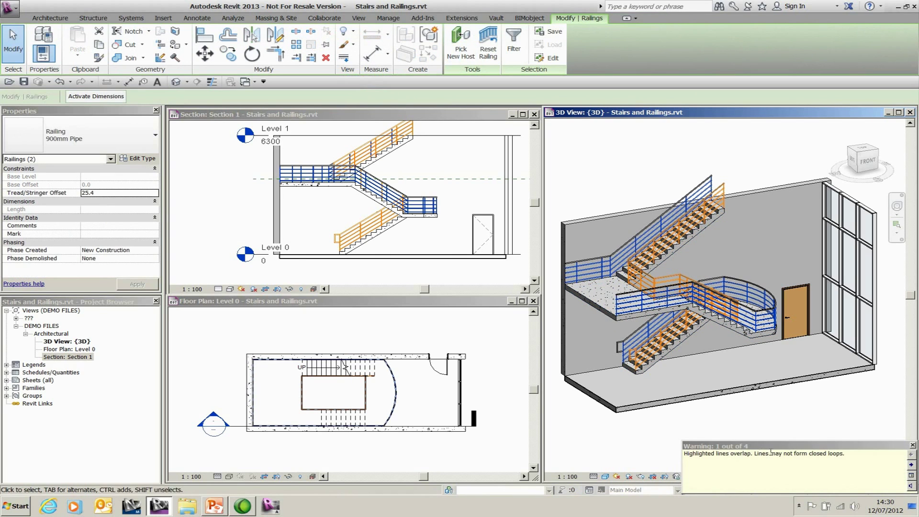
{"action": "key", "text": "Escape"}
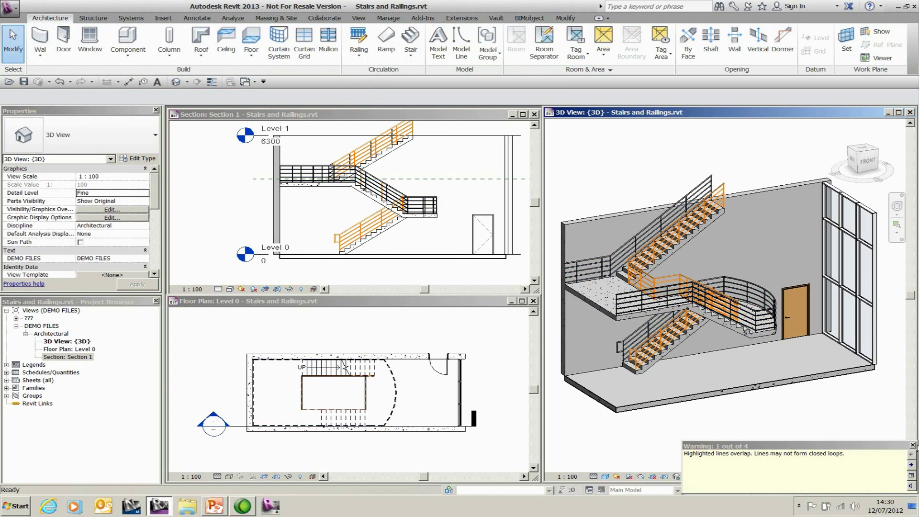
{"action": "left_click", "coordinate": [912, 445]}
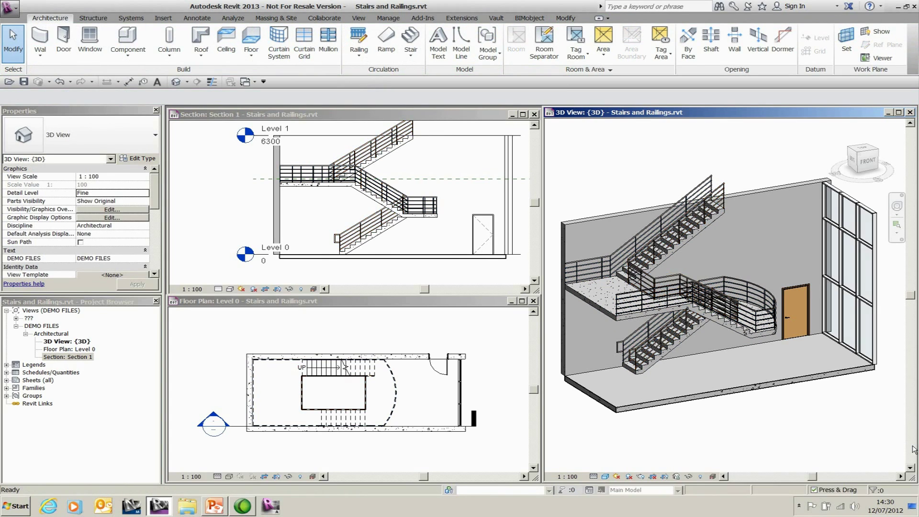
Edit the landing railing's path, deleting the short and diagonal segments near the lower flight
{"action": "left_click", "coordinate": [628, 347]}
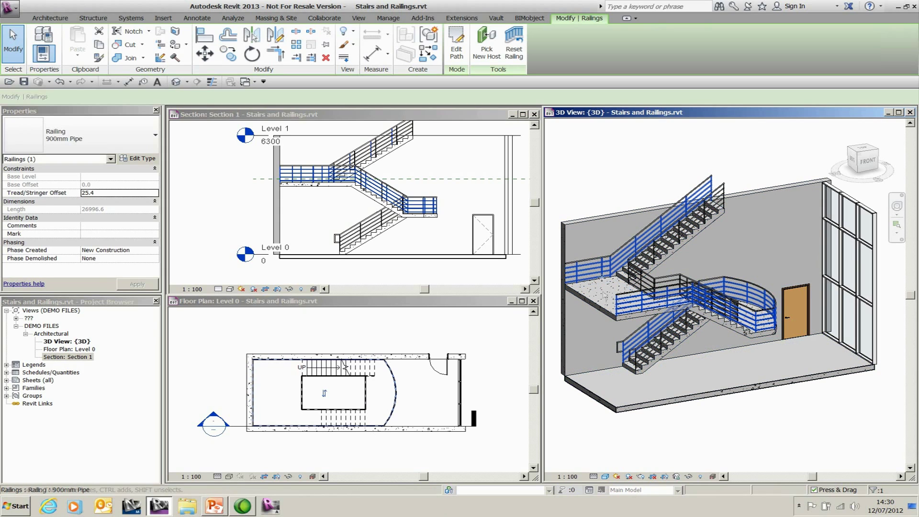
{"action": "left_click", "coordinate": [456, 42]}
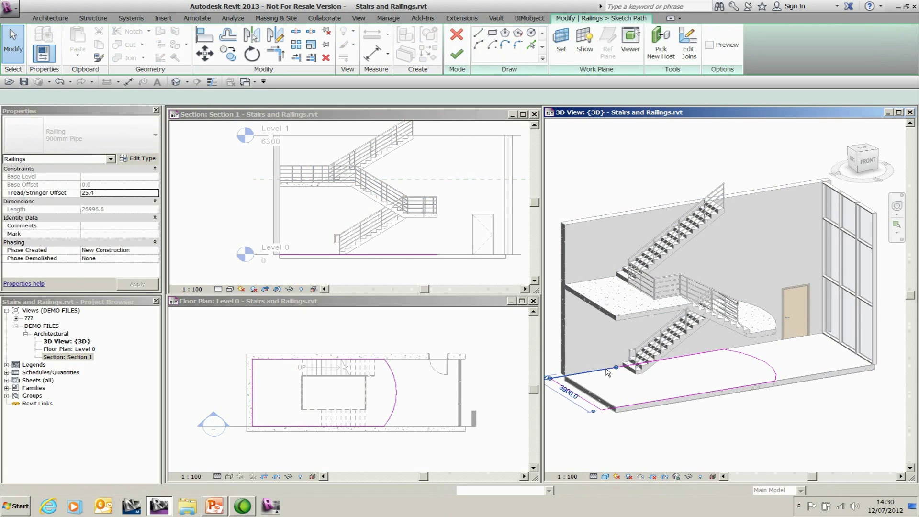
{"action": "left_click", "coordinate": [648, 365]}
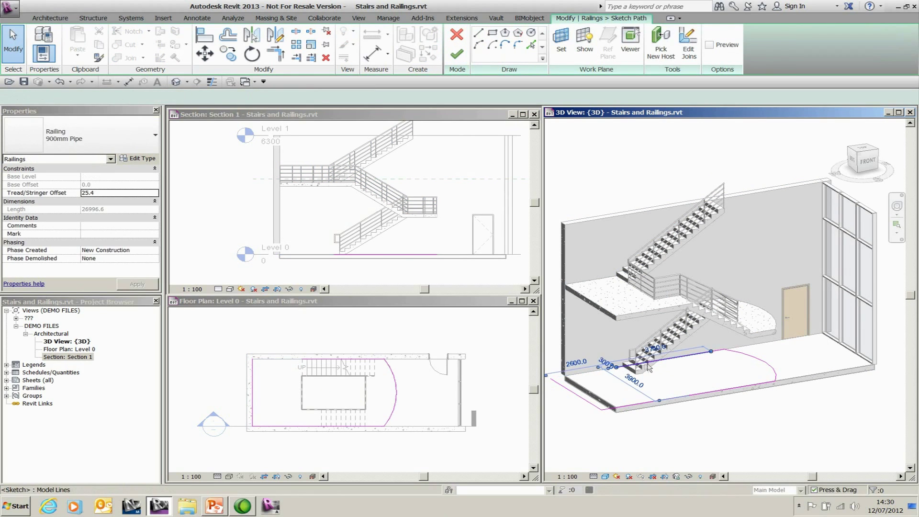
{"action": "left_click", "coordinate": [682, 357]}
{"action": "key", "text": "Delete"}
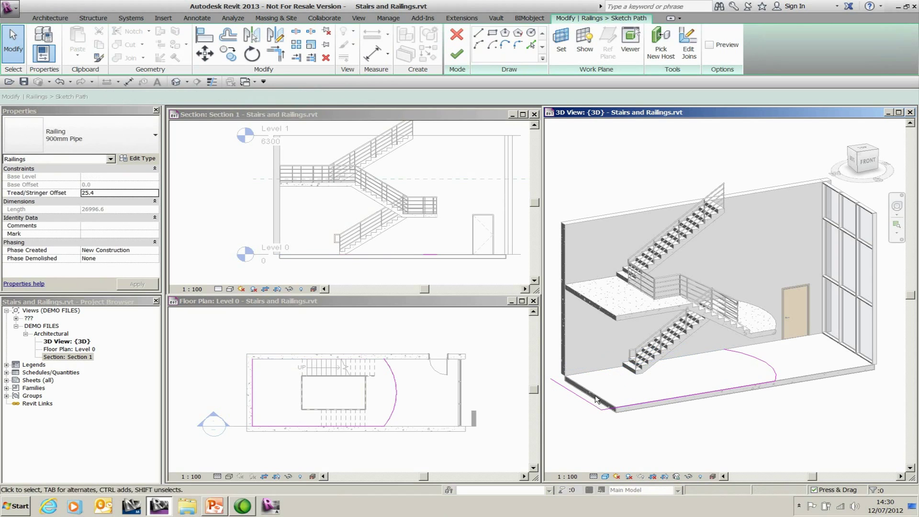
{"action": "left_click", "coordinate": [588, 404]}
{"action": "key", "text": "Delete"}
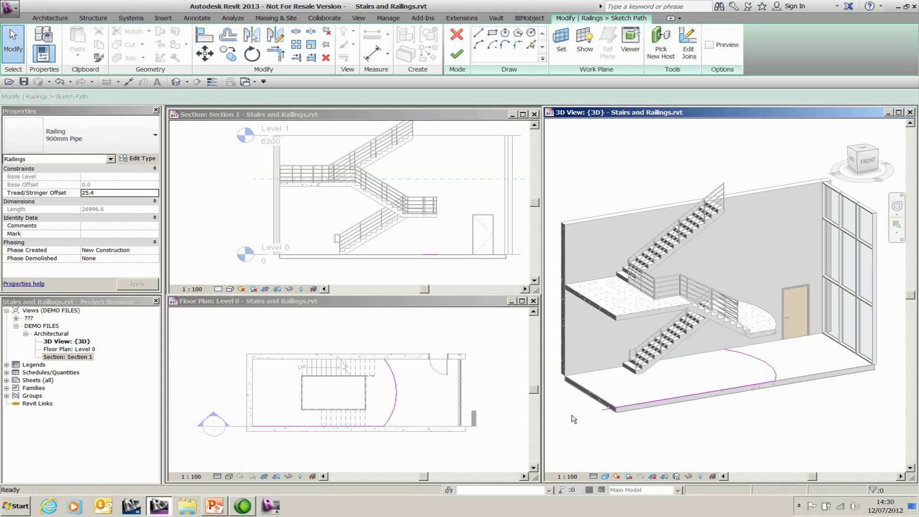
{"action": "left_click", "coordinate": [457, 54]}
{"action": "left_click", "coordinate": [594, 170]}
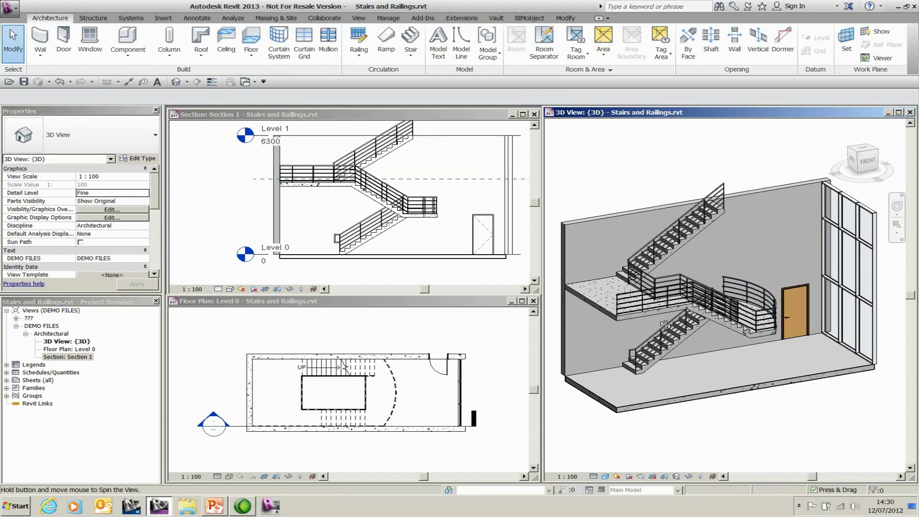
Zoom in on the lower flight's railing end and select its Circular 40mm top rail alone
{"action": "middle_click_drag", "start_coordinate": [650, 320], "coordinate": [622, 376], "text": "shift"}
{"action": "scroll", "coordinate": [620, 375], "scroll_direction": "up", "scroll_amount": 2}
{"action": "scroll", "coordinate": [621, 376], "scroll_direction": "up", "scroll_amount": 3}
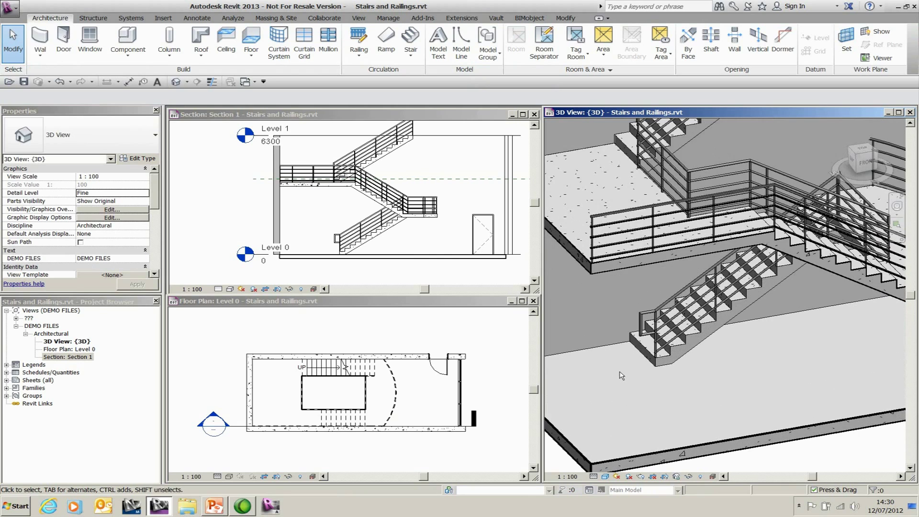
{"action": "scroll", "coordinate": [623, 376], "scroll_direction": "up", "scroll_amount": 4}
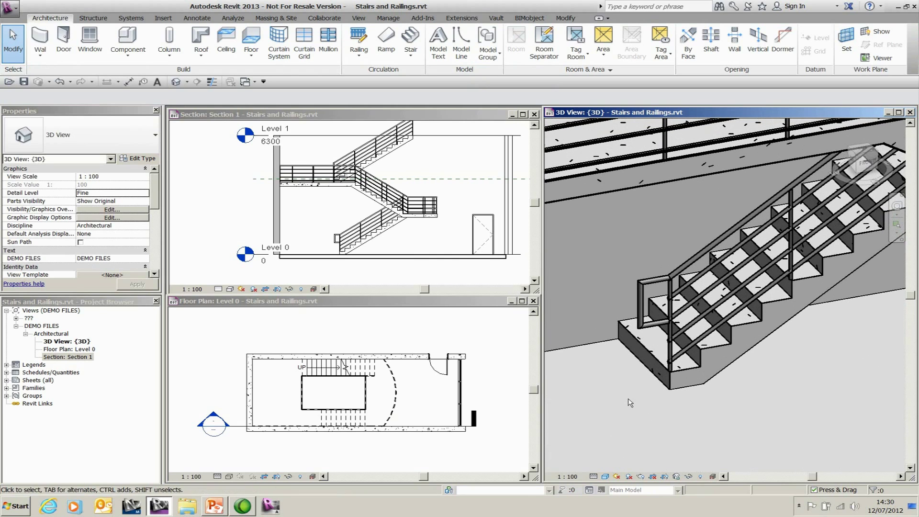
{"action": "key", "text": "Tab"}
{"action": "left_click", "coordinate": [665, 281]}
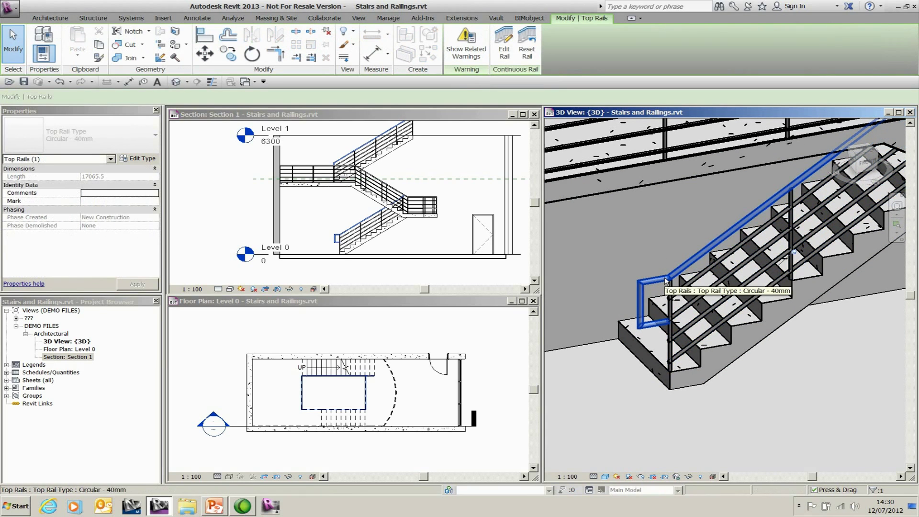
Edit the lower flight's top rail and change its profile to Elliptical Handrail:40 x 30mm
{"action": "left_click", "coordinate": [505, 48]}
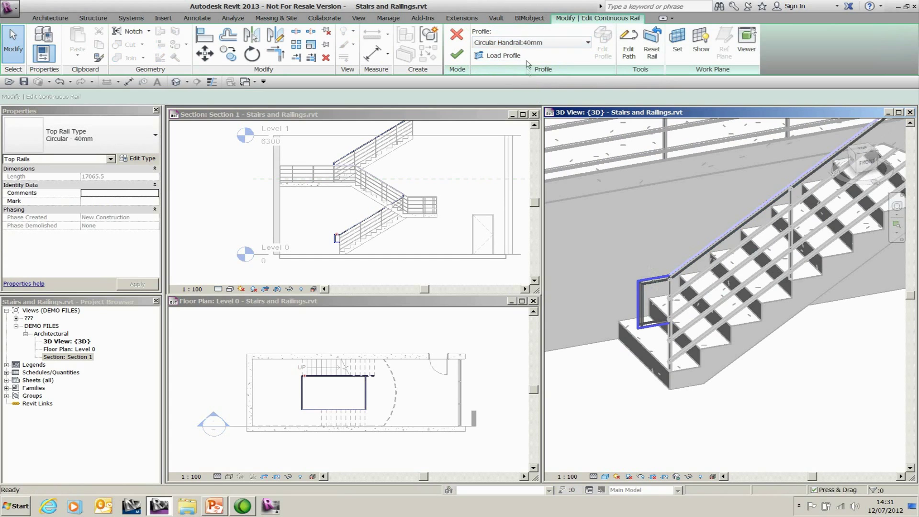
{"action": "left_click", "coordinate": [525, 42]}
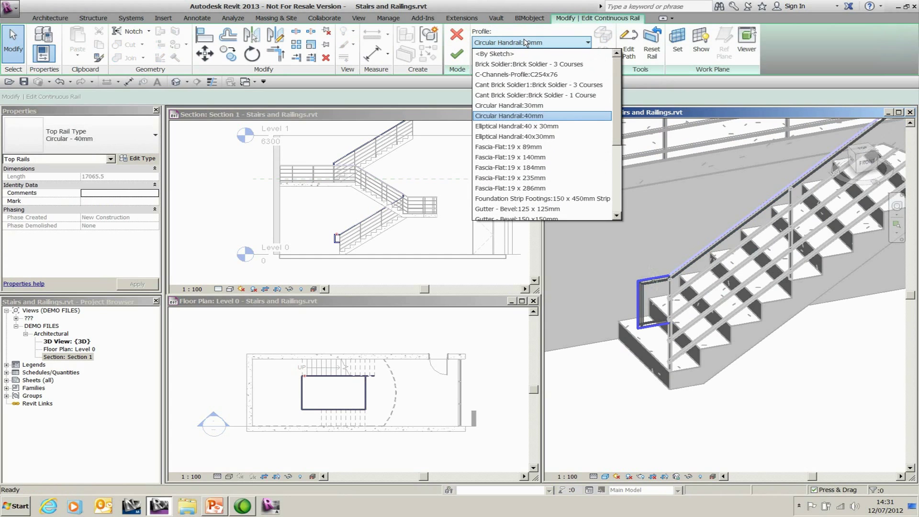
{"action": "left_click", "coordinate": [520, 126]}
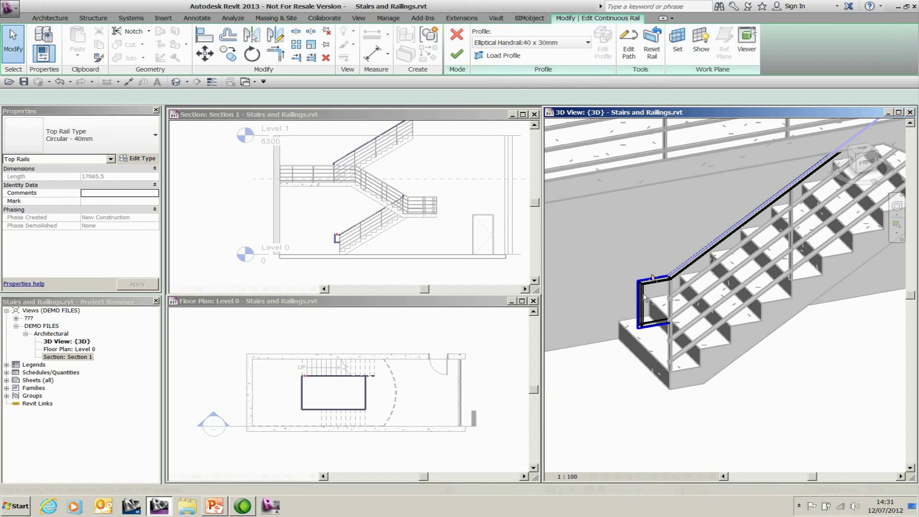
{"action": "scroll", "coordinate": [656, 297], "scroll_direction": "up", "scroll_amount": 5}
{"action": "scroll", "coordinate": [657, 296], "scroll_direction": "down", "scroll_amount": 6}
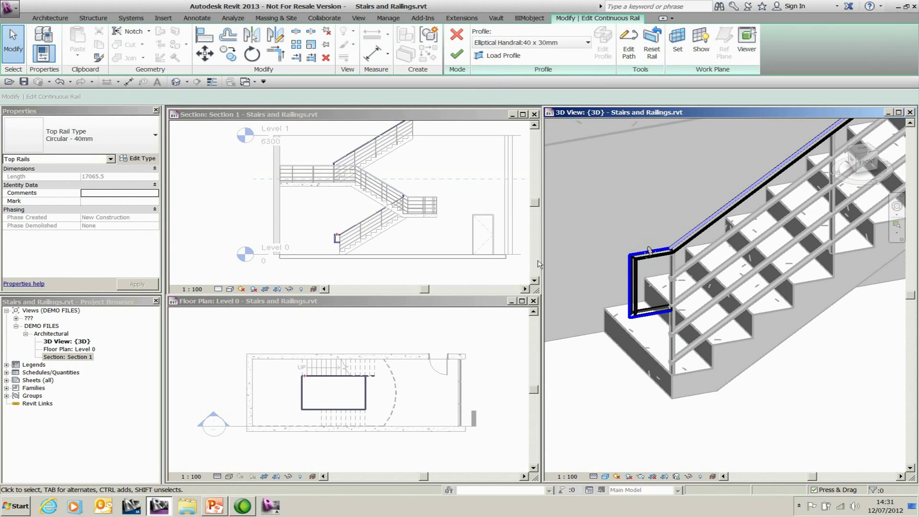
Set the top rail type's bottom Extension Style to Wall and confirm
{"action": "left_click", "coordinate": [137, 158]}
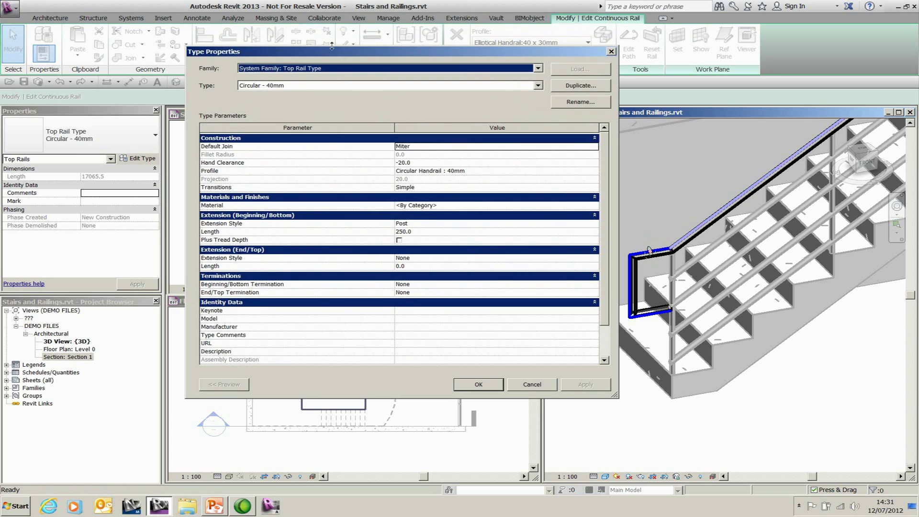
{"action": "left_click_drag", "start_coordinate": [356, 60], "coordinate": [199, 51]}
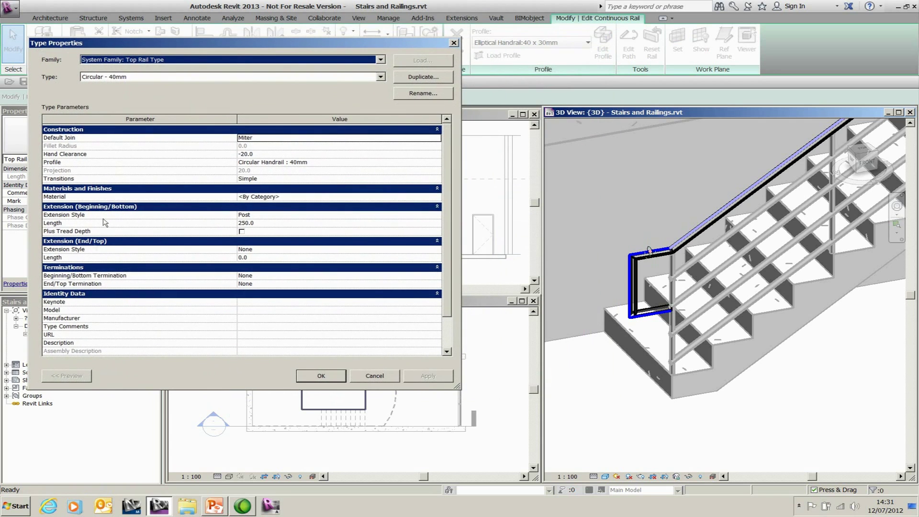
{"action": "left_click", "coordinate": [345, 216]}
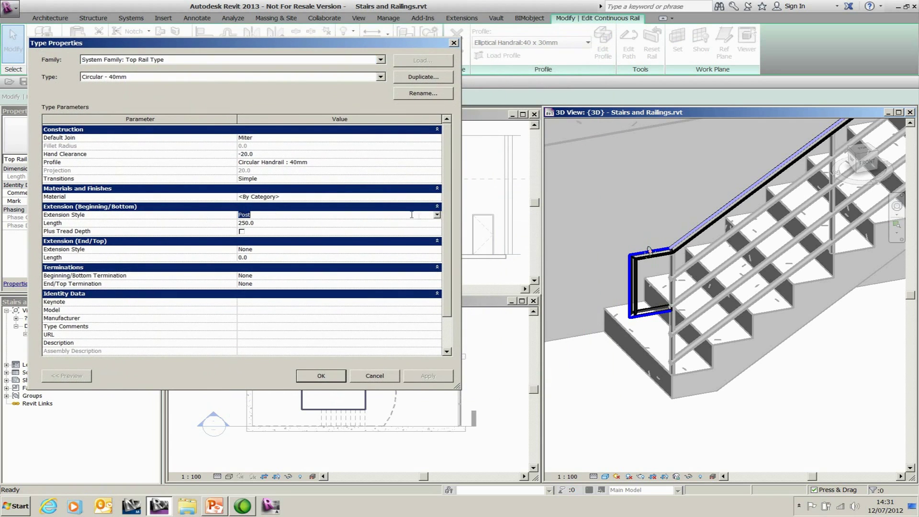
{"action": "left_click", "coordinate": [436, 215]}
{"action": "left_click", "coordinate": [244, 231]}
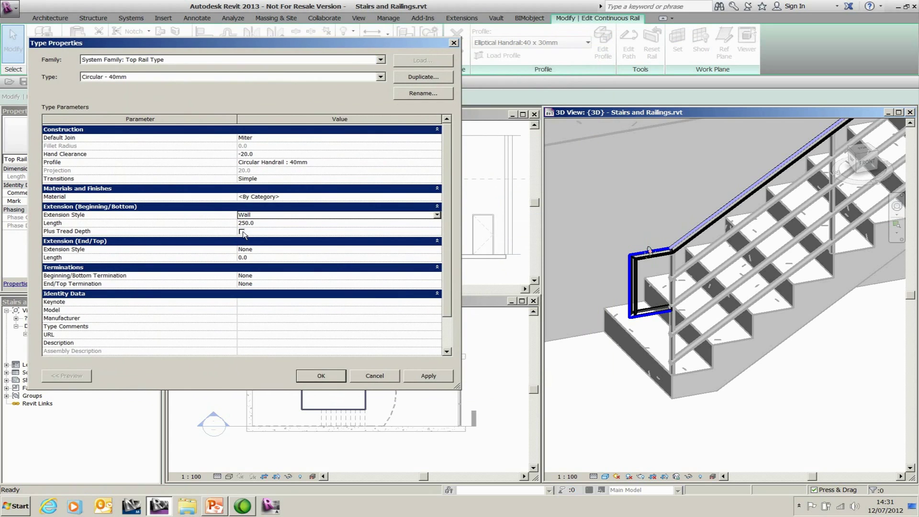
{"action": "left_click", "coordinate": [271, 223]}
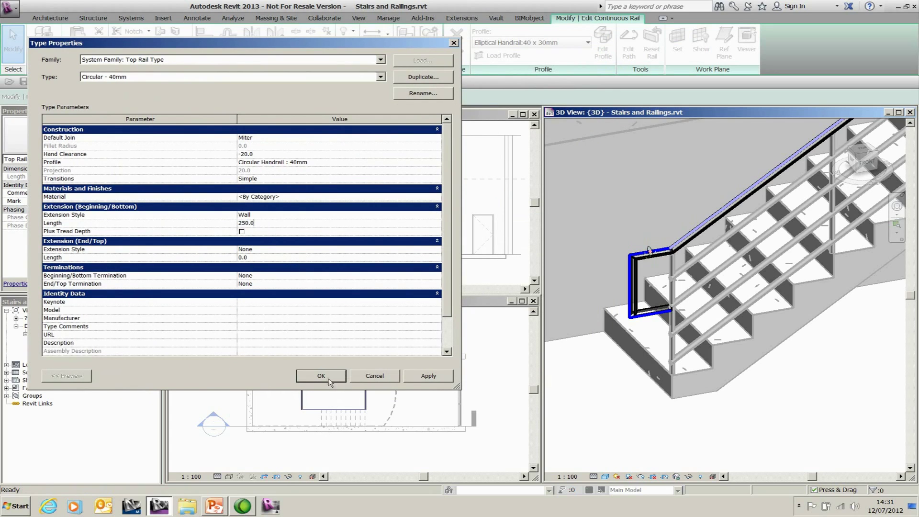
{"action": "left_click", "coordinate": [328, 380]}
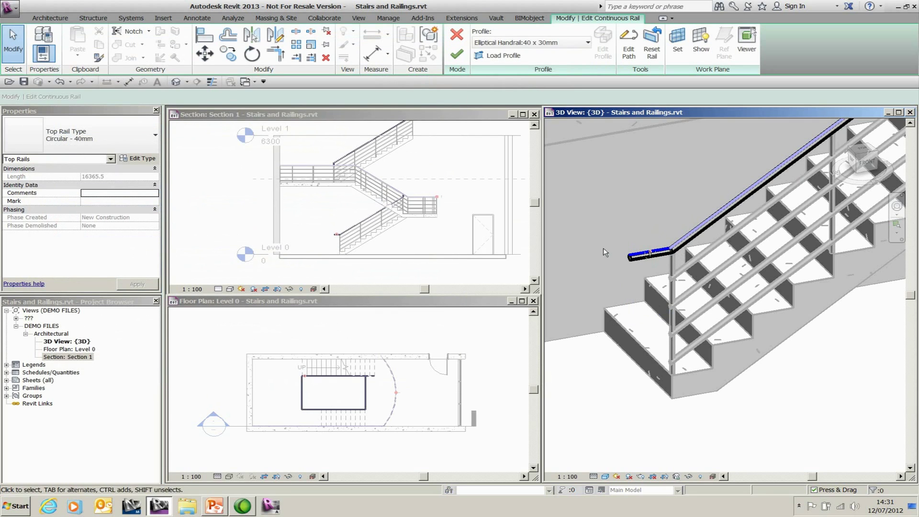
Change the top rail type's bottom Extension Style to Floor and confirm
{"action": "left_click", "coordinate": [138, 158]}
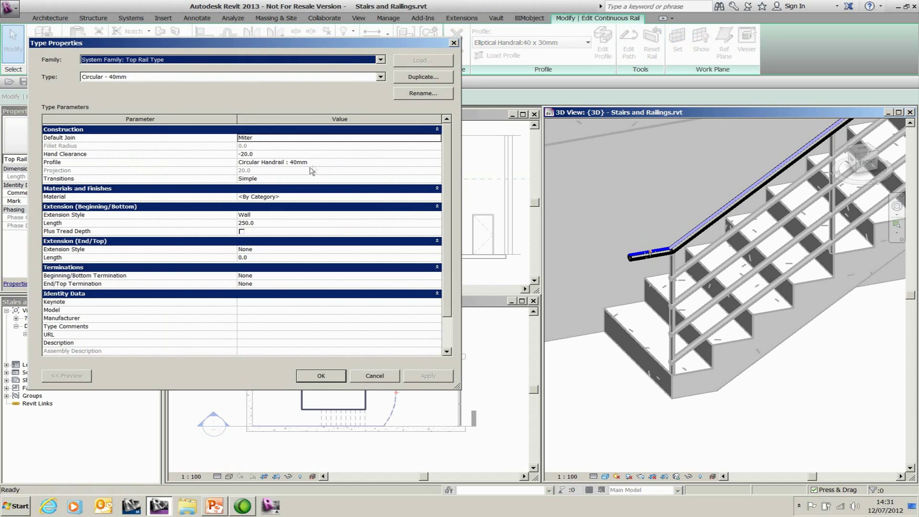
{"action": "left_click", "coordinate": [385, 216]}
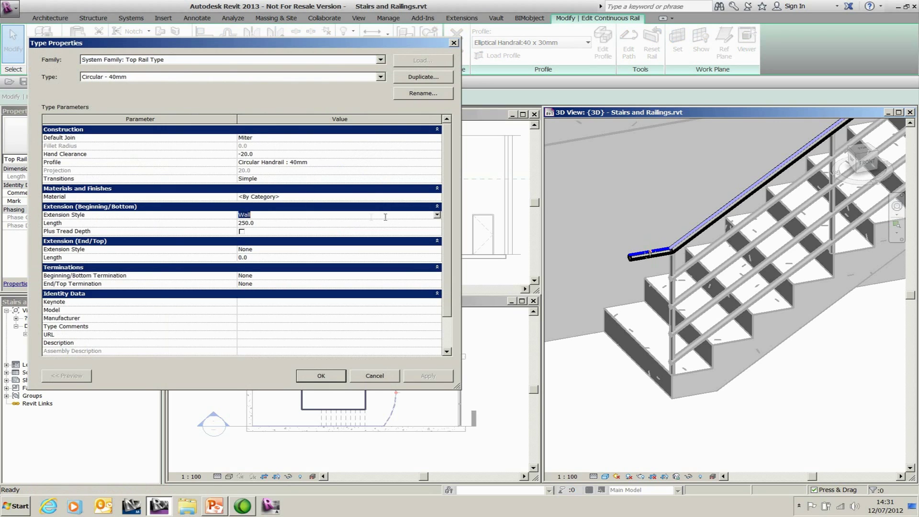
{"action": "left_click", "coordinate": [437, 215]}
{"action": "left_click", "coordinate": [245, 237]}
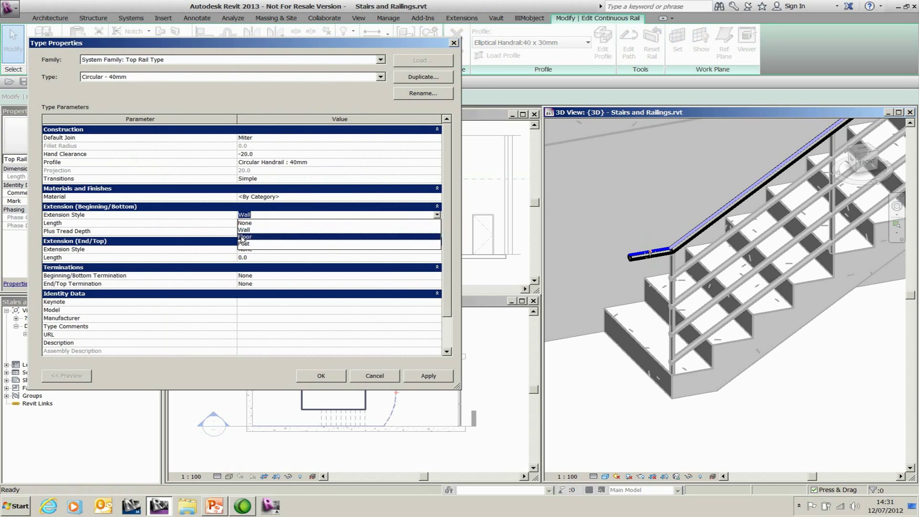
{"action": "left_click", "coordinate": [306, 376]}
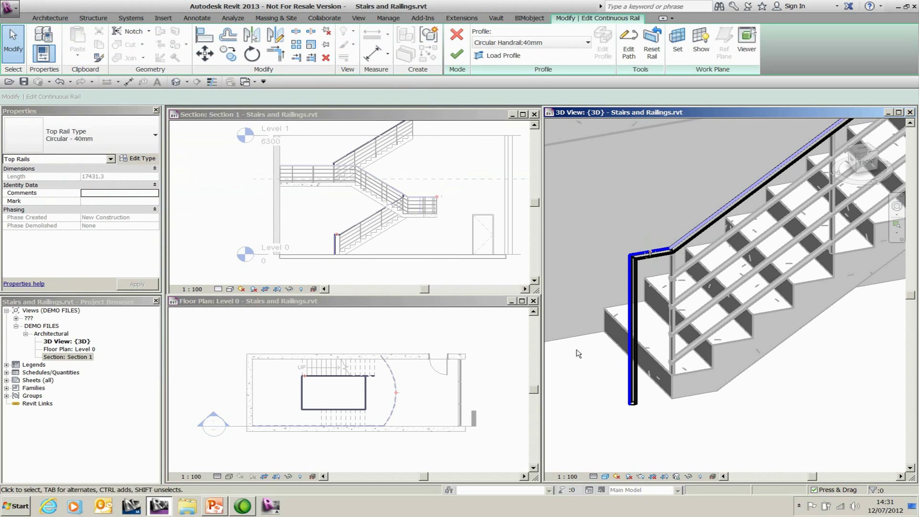
Set the bottom Extension Style back to Post, apply and close the type properties
{"action": "left_click", "coordinate": [139, 158]}
{"action": "left_click", "coordinate": [289, 215]}
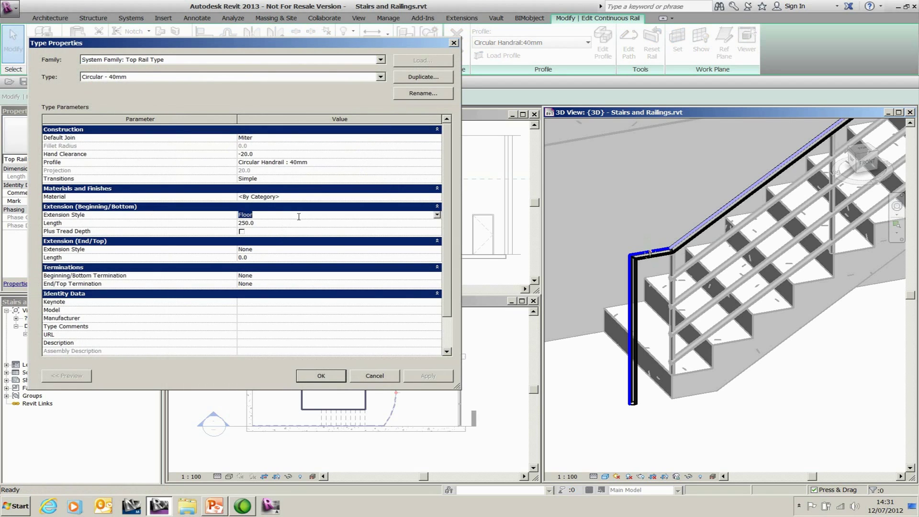
{"action": "left_click", "coordinate": [436, 215]}
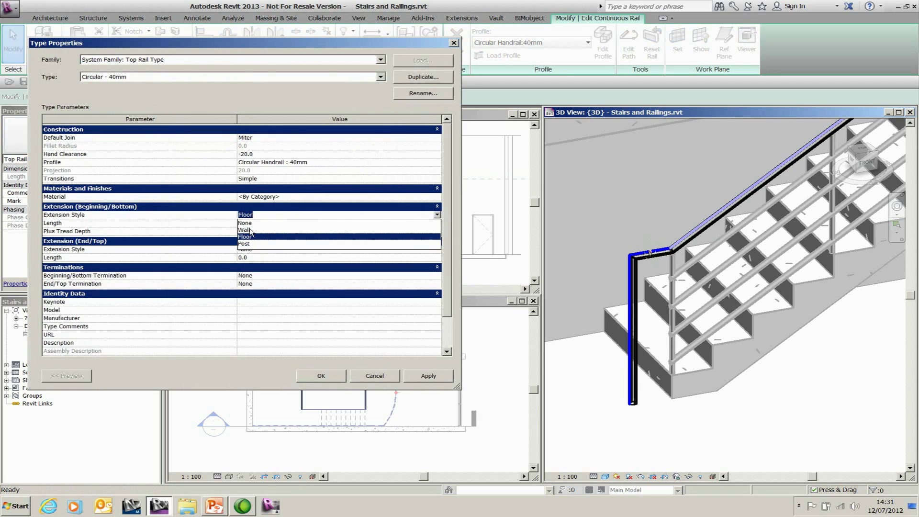
{"action": "left_click", "coordinate": [248, 244]}
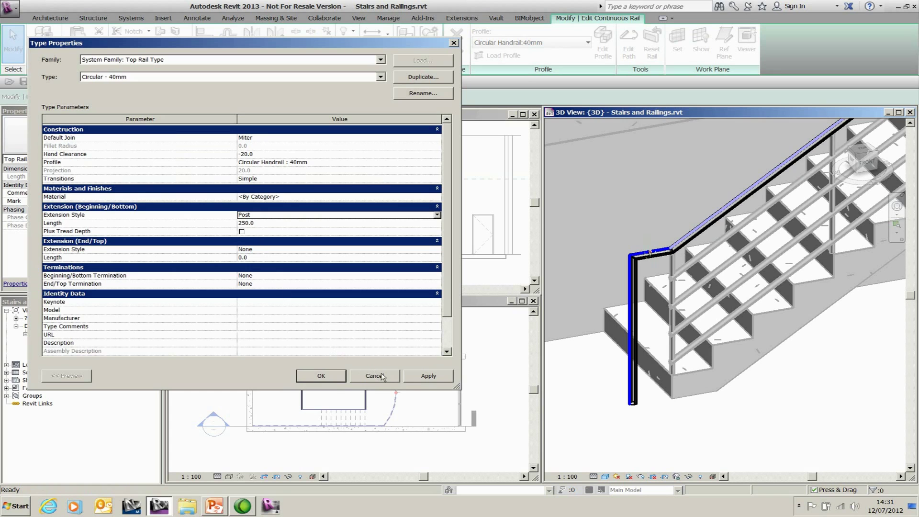
{"action": "left_click", "coordinate": [416, 377]}
{"action": "left_click", "coordinate": [335, 377]}
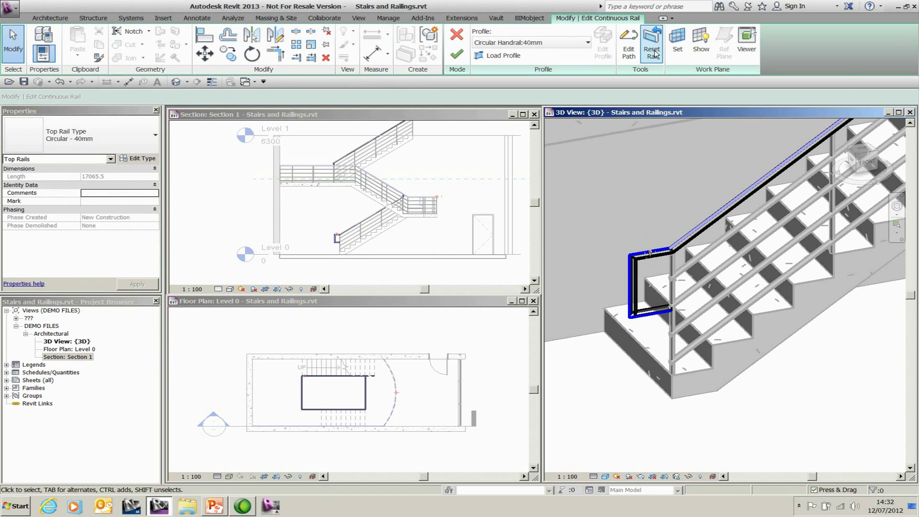
In the rail path sketch, delete the 250.0 extension and vertical drop lines at the rail end
{"action": "left_click", "coordinate": [629, 43]}
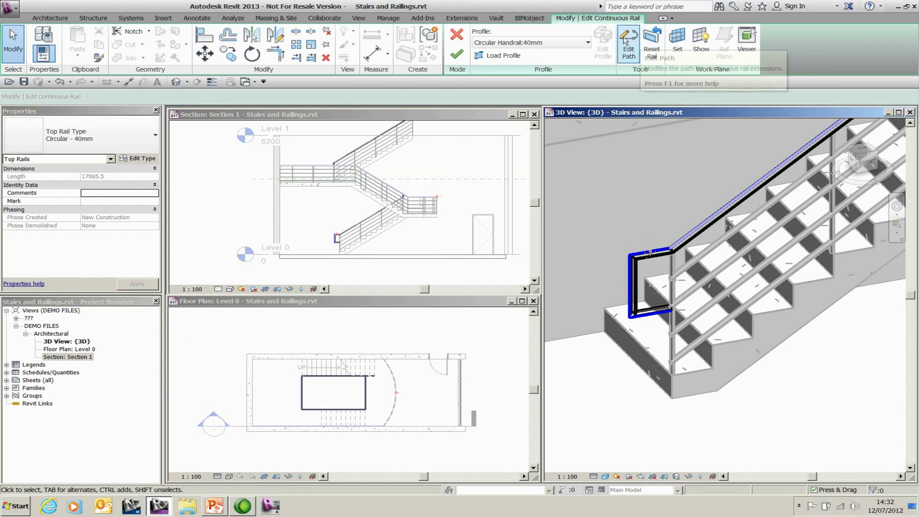
{"action": "left_click", "coordinate": [650, 316]}
{"action": "key", "text": "Delete"}
{"action": "left_click", "coordinate": [632, 311]}
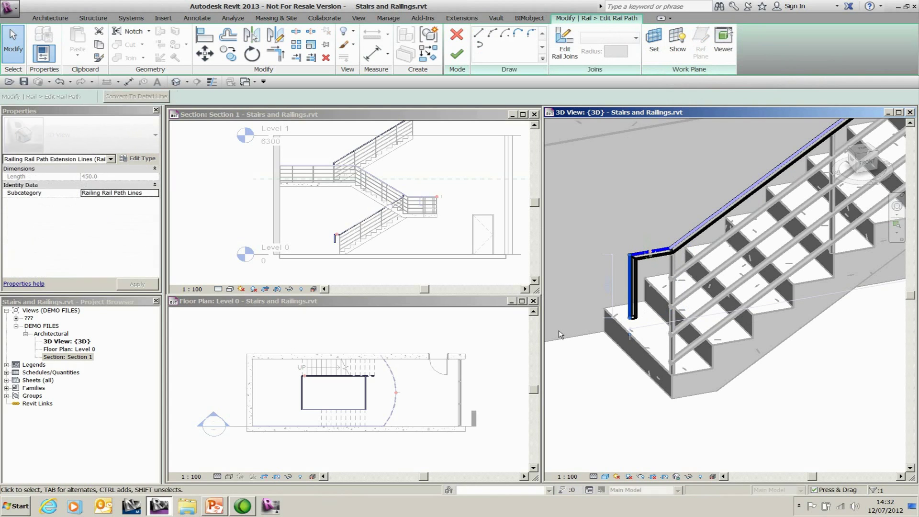
{"action": "key", "text": "Delete"}
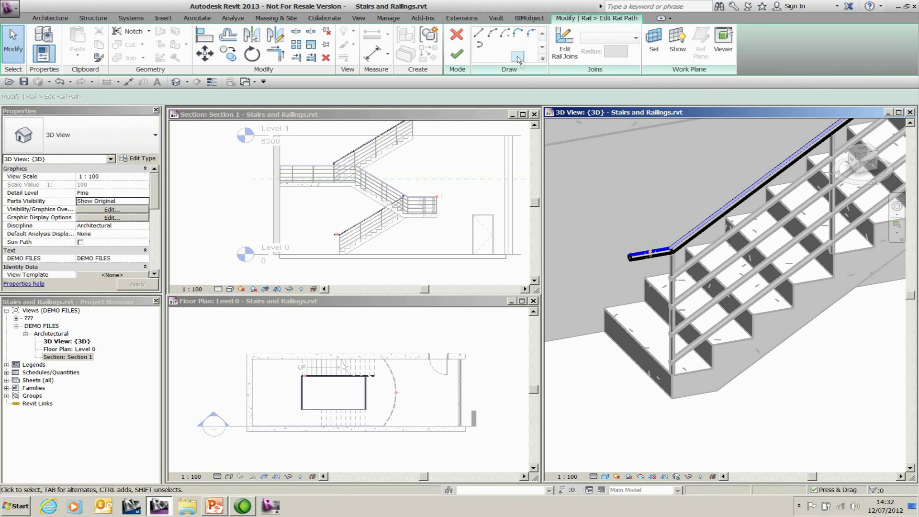
Draw a Start-End-Radius arc curving down from the rail's lower end
{"action": "left_click", "coordinate": [479, 44]}
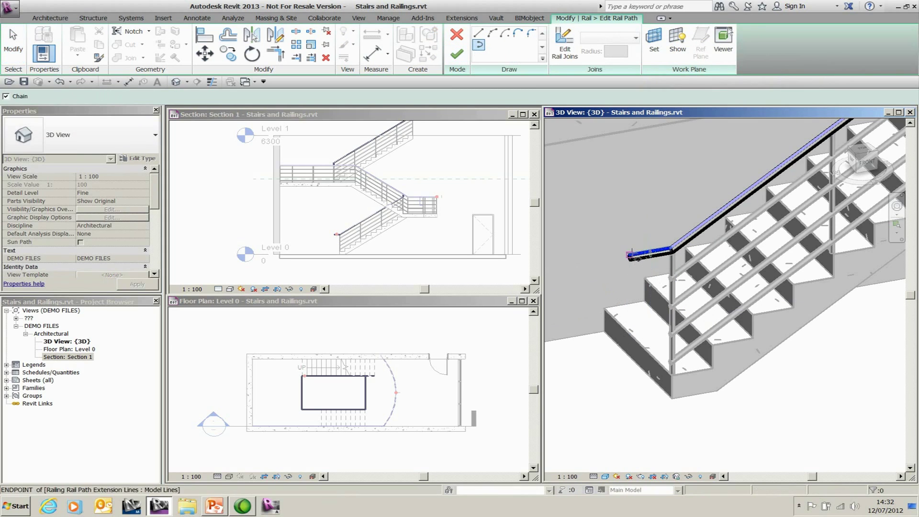
{"action": "left_click", "coordinate": [639, 266]}
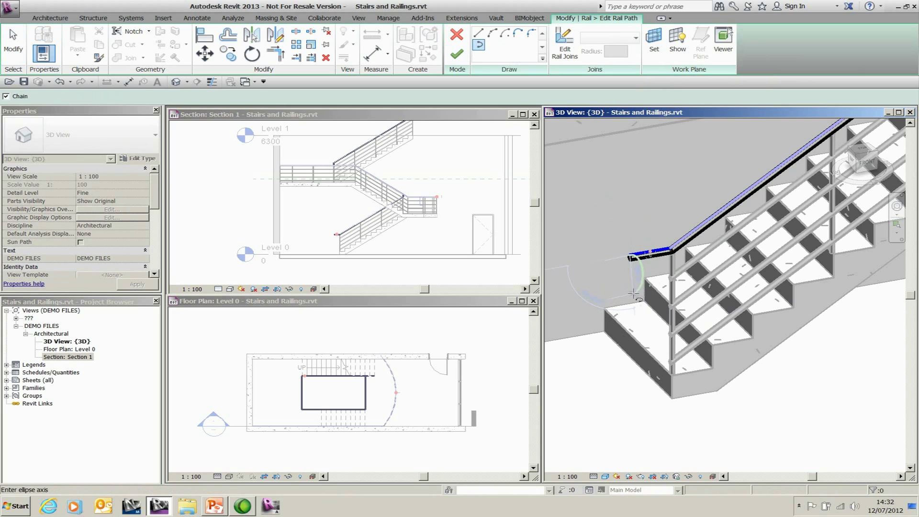
{"action": "key", "text": "Escape"}
{"action": "key", "text": "Escape"}
{"action": "left_click", "coordinate": [492, 33]}
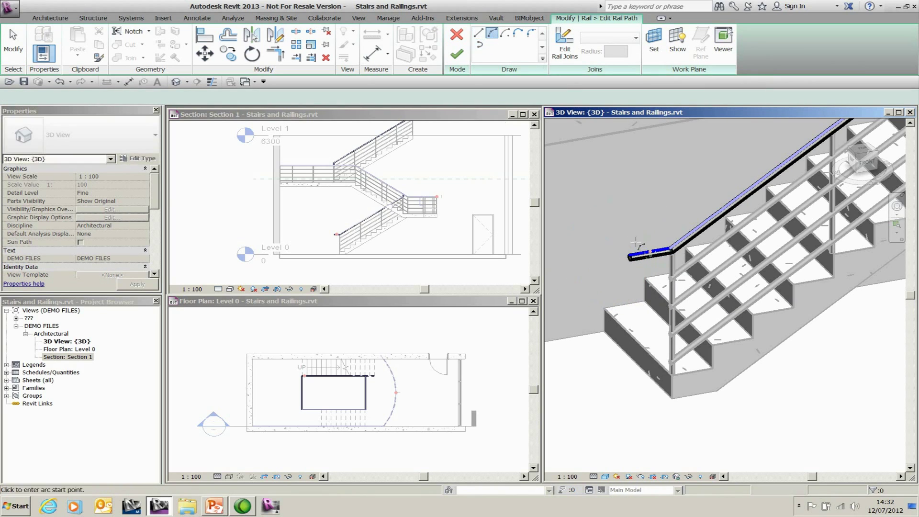
{"action": "left_click", "coordinate": [630, 257]}
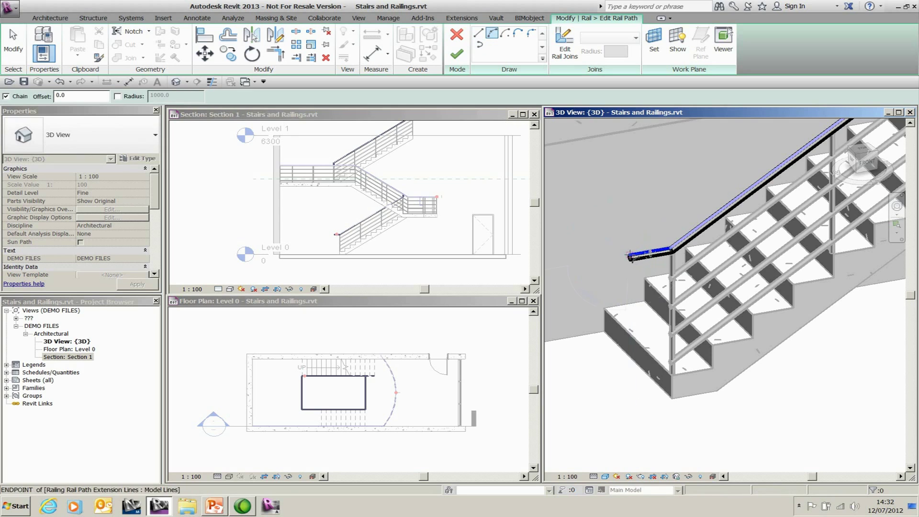
{"action": "left_click", "coordinate": [630, 308]}
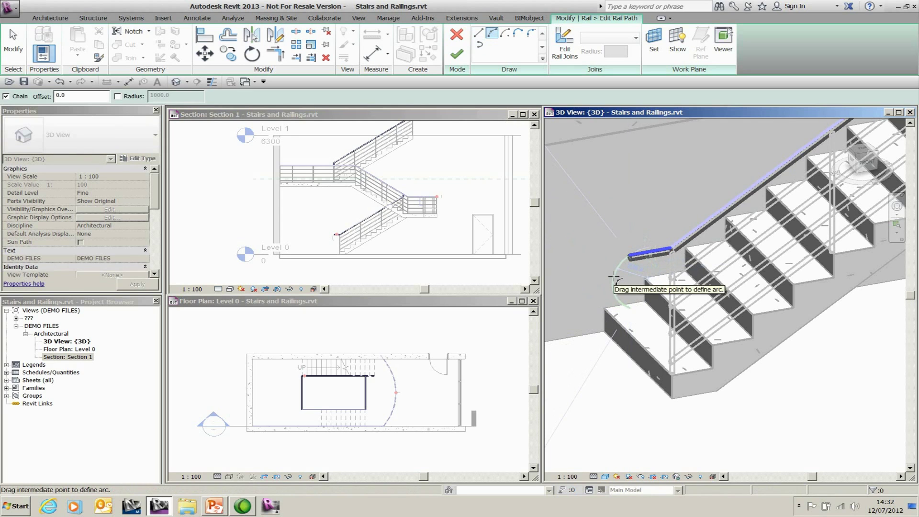
{"action": "left_click", "coordinate": [616, 279]}
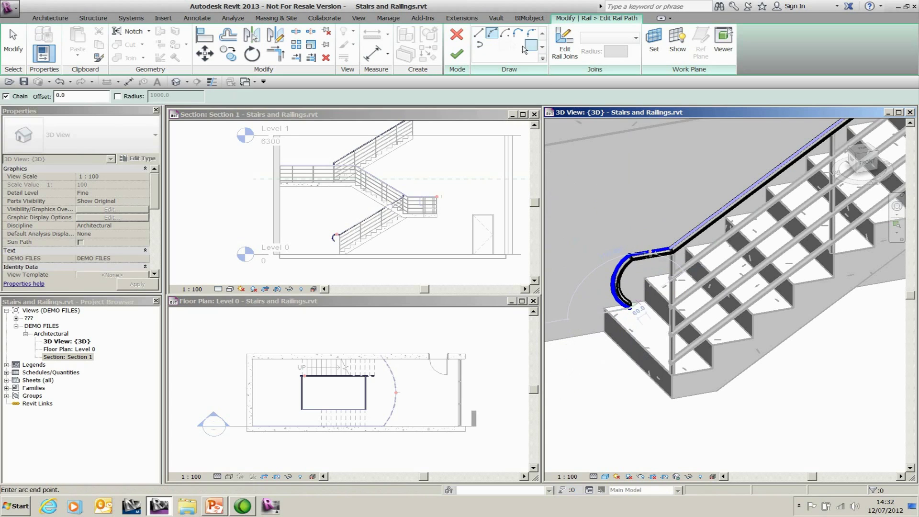
Add a short 200 return line toward the stair and finish the path edit
{"action": "left_click", "coordinate": [477, 34]}
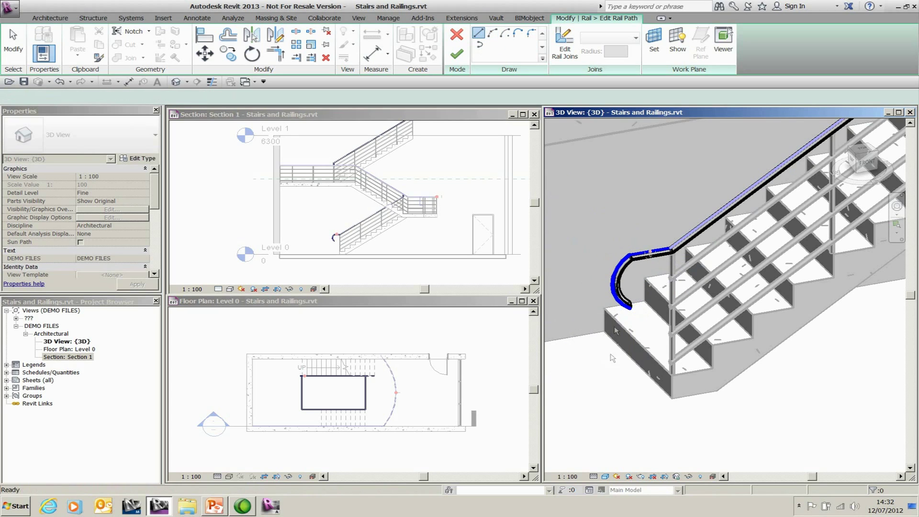
{"action": "left_click", "coordinate": [662, 301]}
{"action": "key", "text": "Escape"}
{"action": "key", "text": "Escape"}
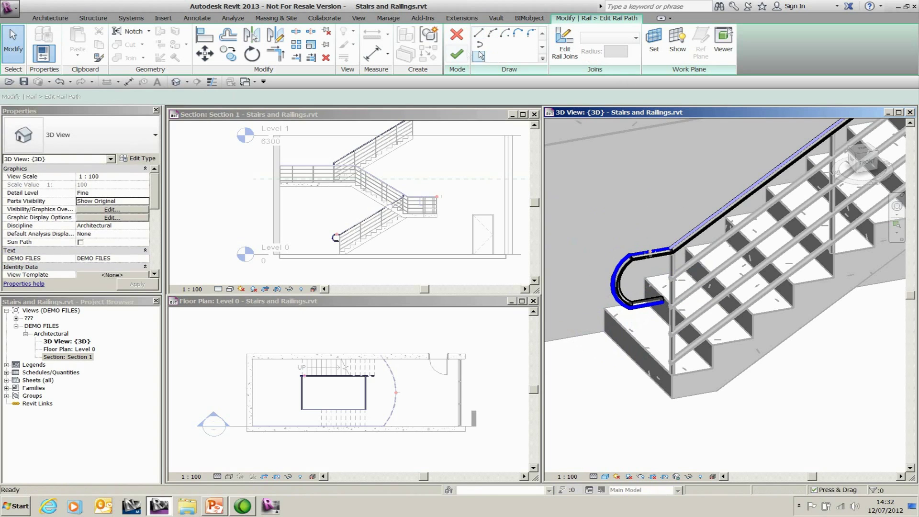
{"action": "left_click", "coordinate": [457, 54]}
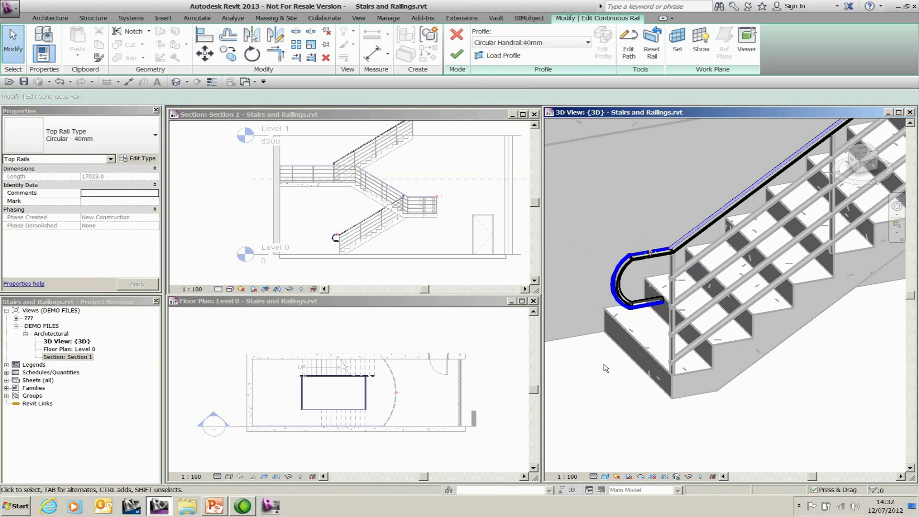
Finish the continuous rail edit and review the arc-ended top rail
{"action": "left_click", "coordinate": [457, 54]}
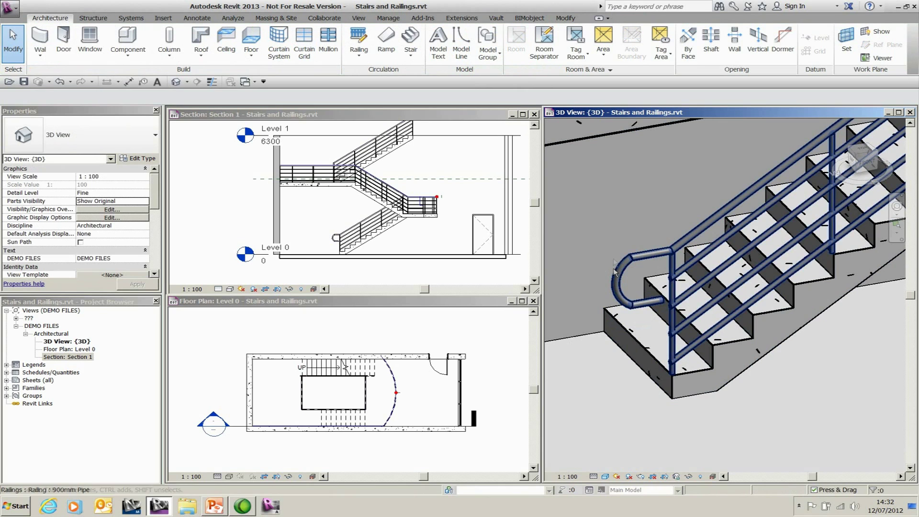
{"action": "left_click", "coordinate": [630, 258]}
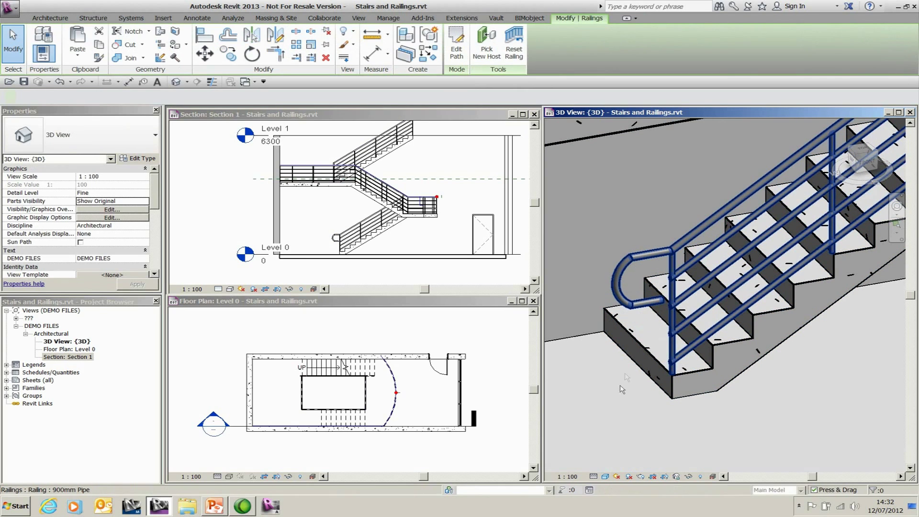
{"action": "left_click", "coordinate": [618, 389]}
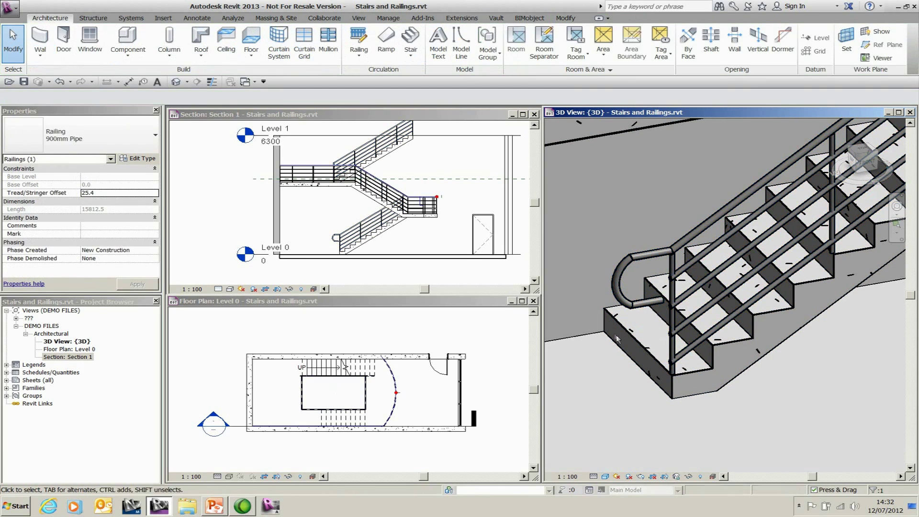
{"action": "key", "text": "Tab"}
{"action": "left_click", "coordinate": [653, 254]}
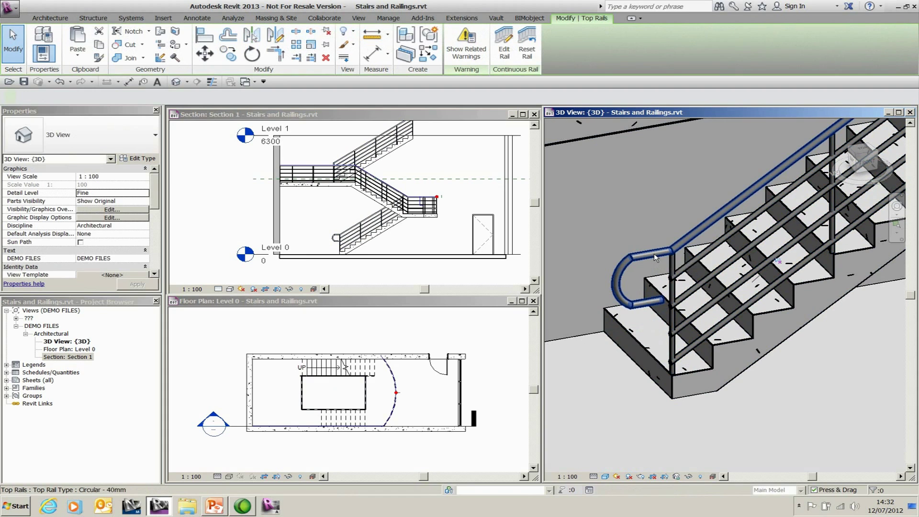
{"action": "left_click", "coordinate": [506, 48]}
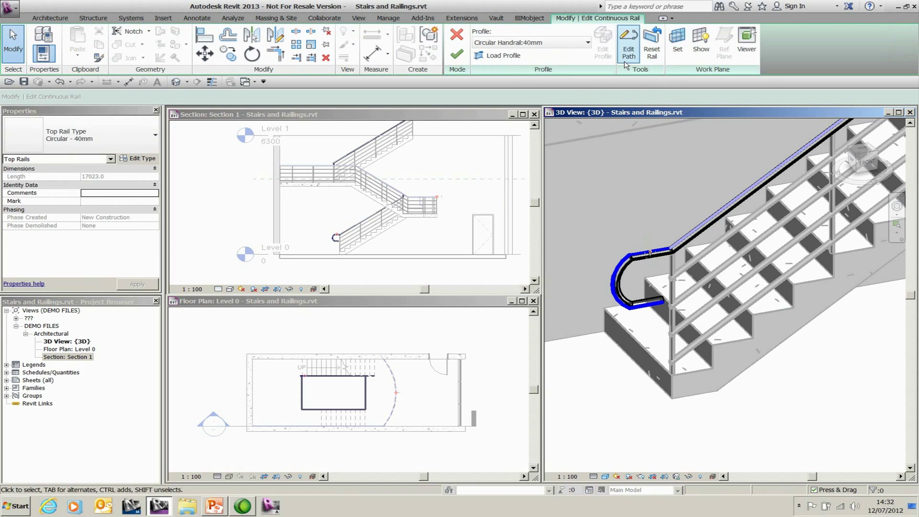
{"action": "left_click", "coordinate": [459, 52]}
Reselect the top rail alone and enter Edit Rail Path mode
{"action": "left_click", "coordinate": [661, 251]}
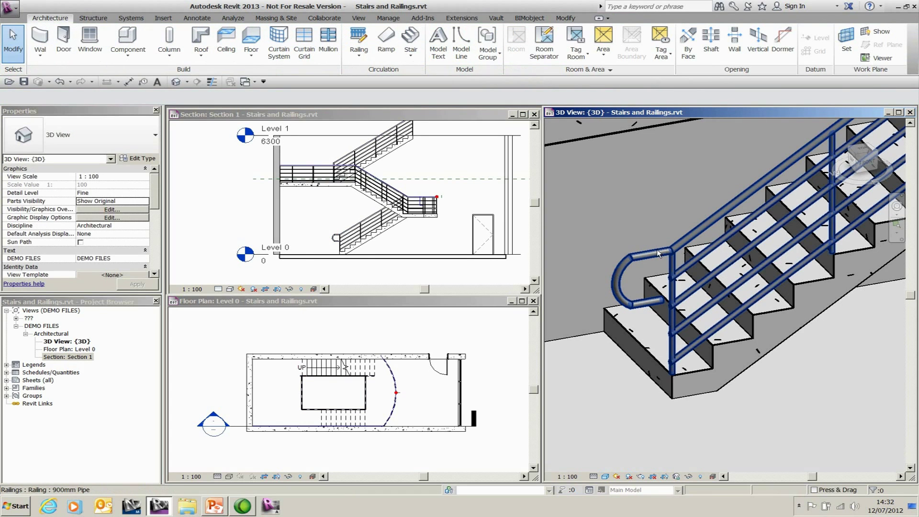
{"action": "left_click", "coordinate": [658, 254]}
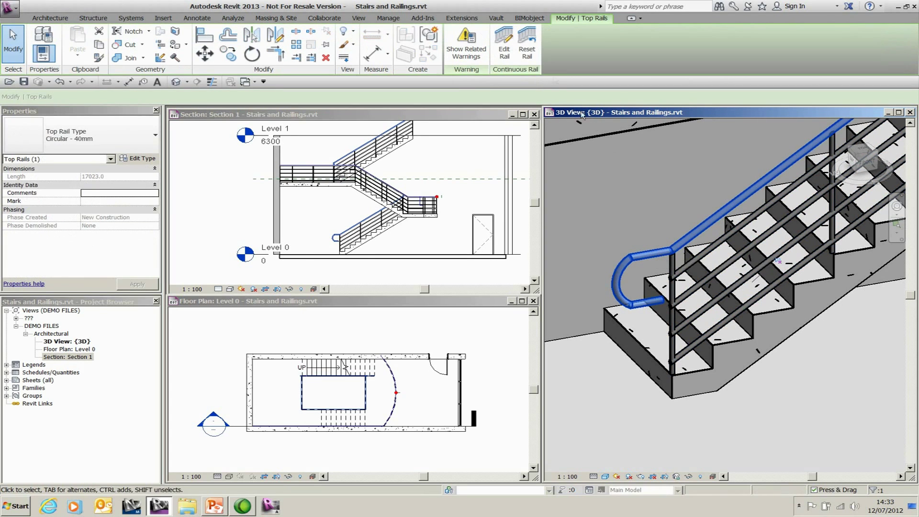
{"action": "left_click", "coordinate": [505, 43]}
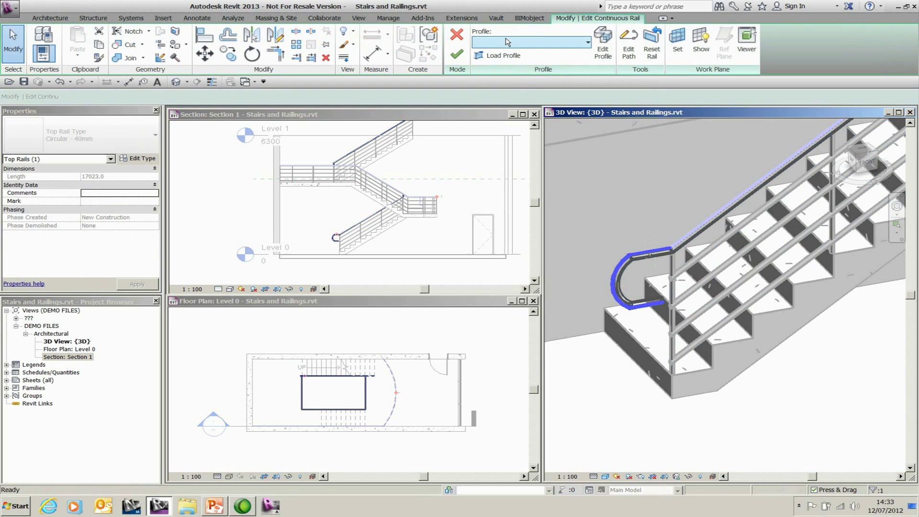
{"action": "left_click", "coordinate": [628, 46]}
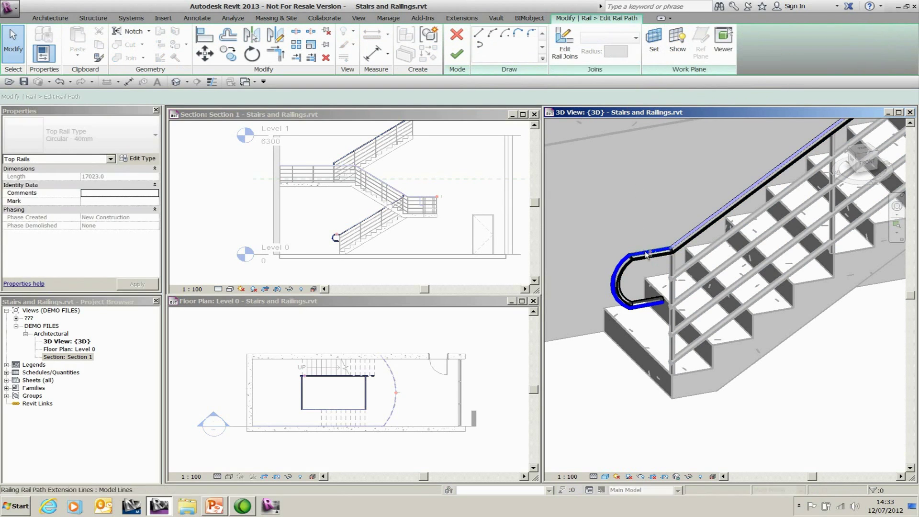
Set the upper and lower joins of the arc transition to Fillet with radius 40
{"action": "left_click", "coordinate": [646, 255]}
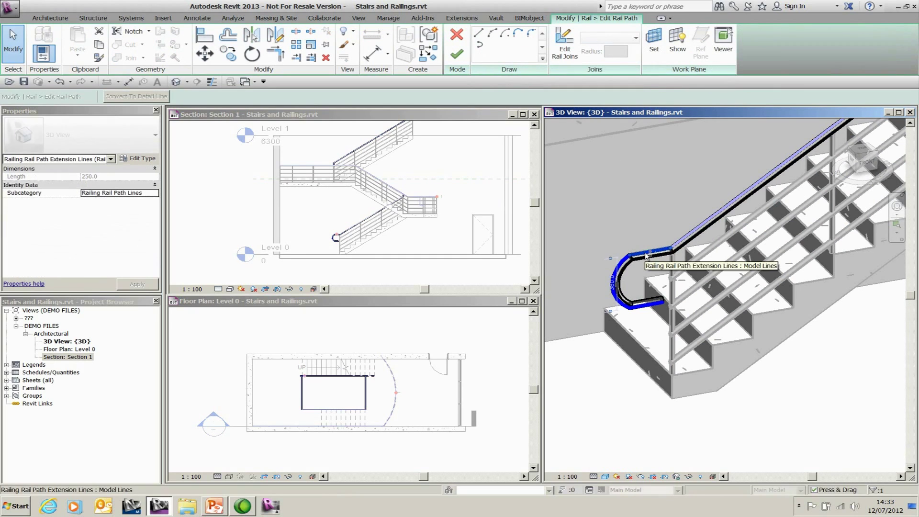
{"action": "left_click", "coordinate": [565, 48]}
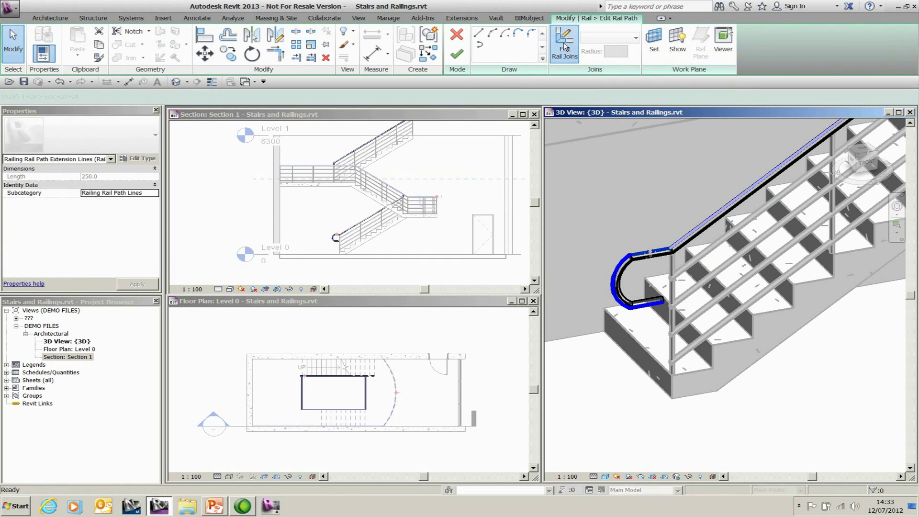
{"action": "left_click", "coordinate": [629, 254]}
{"action": "left_click", "coordinate": [634, 38]}
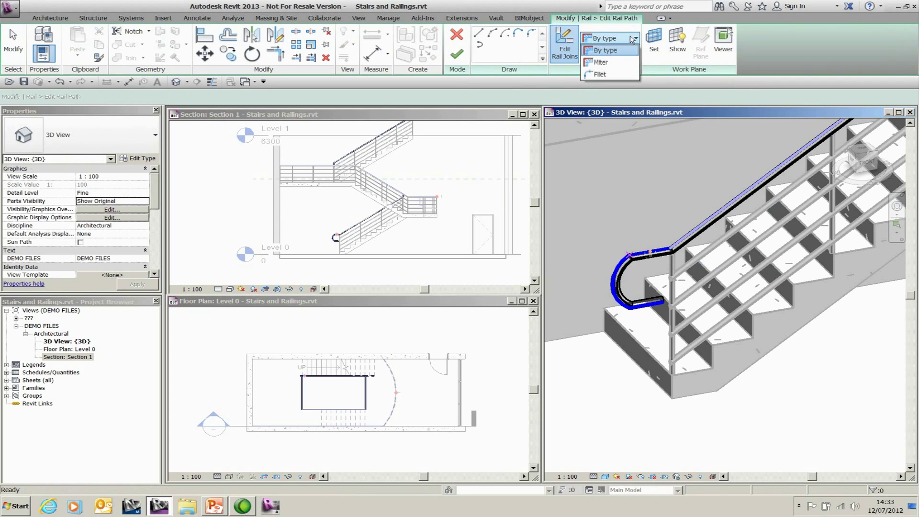
{"action": "left_click", "coordinate": [601, 71]}
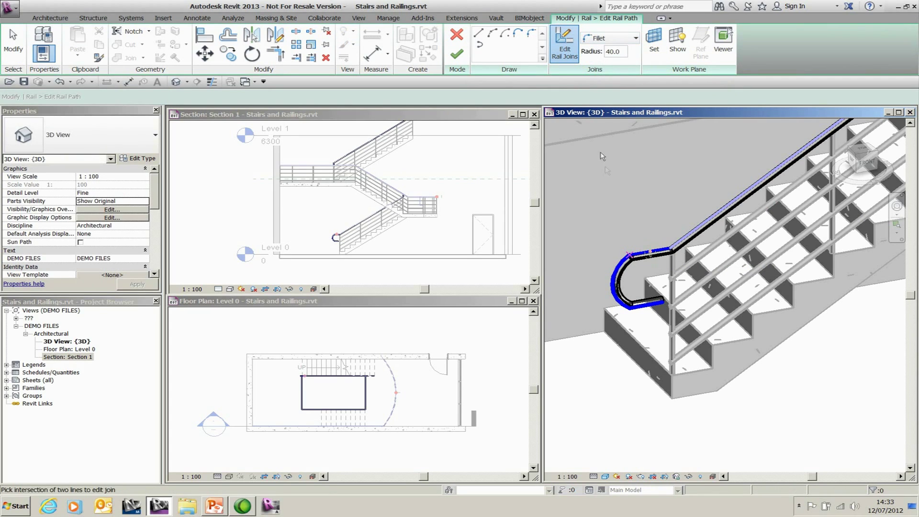
{"action": "left_click", "coordinate": [629, 307]}
{"action": "left_click", "coordinate": [597, 42]}
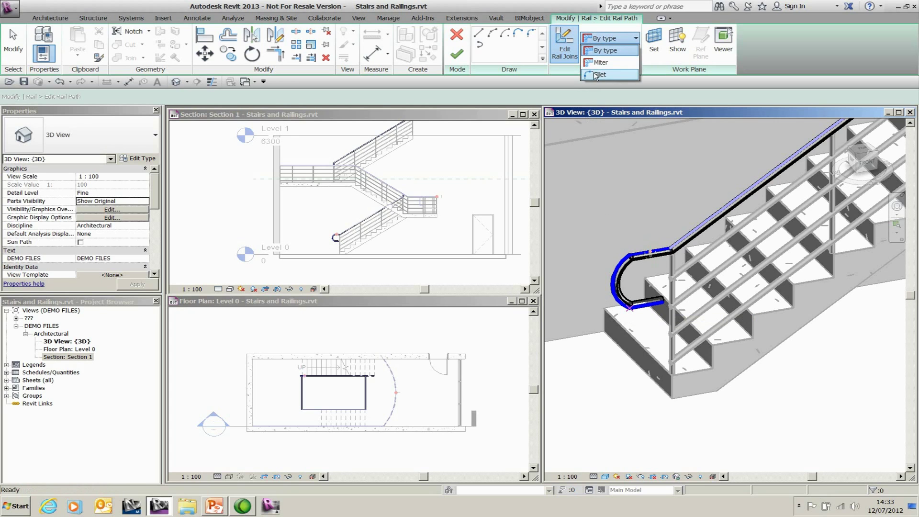
{"action": "left_click", "coordinate": [600, 71]}
Finish the path and rail edits, clear the selection, and return to the PowerPoint slide show
{"action": "left_click", "coordinate": [456, 53]}
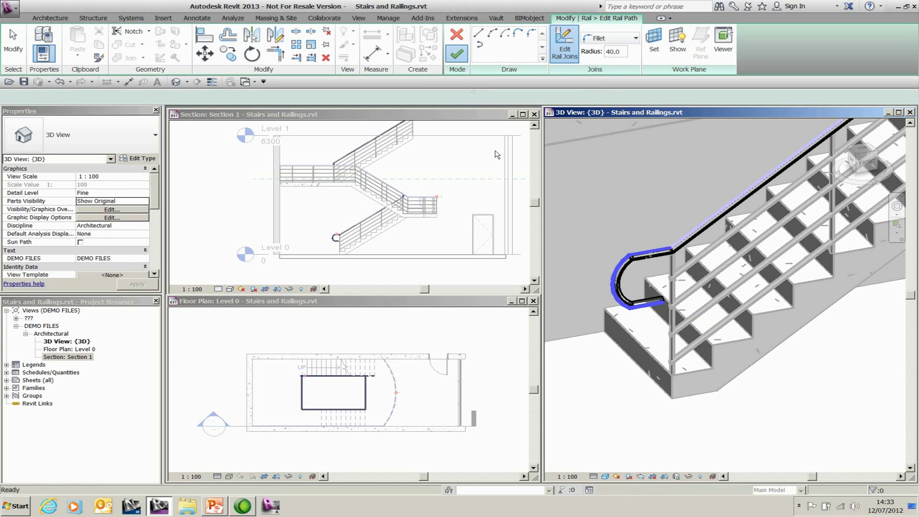
{"action": "left_click", "coordinate": [456, 54]}
{"action": "key", "text": "Escape"}
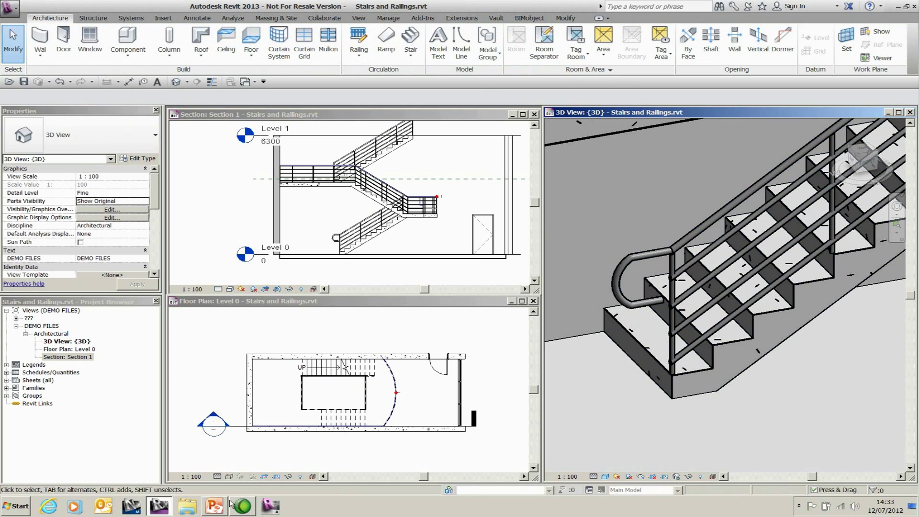
{"action": "left_click", "coordinate": [210, 506]}
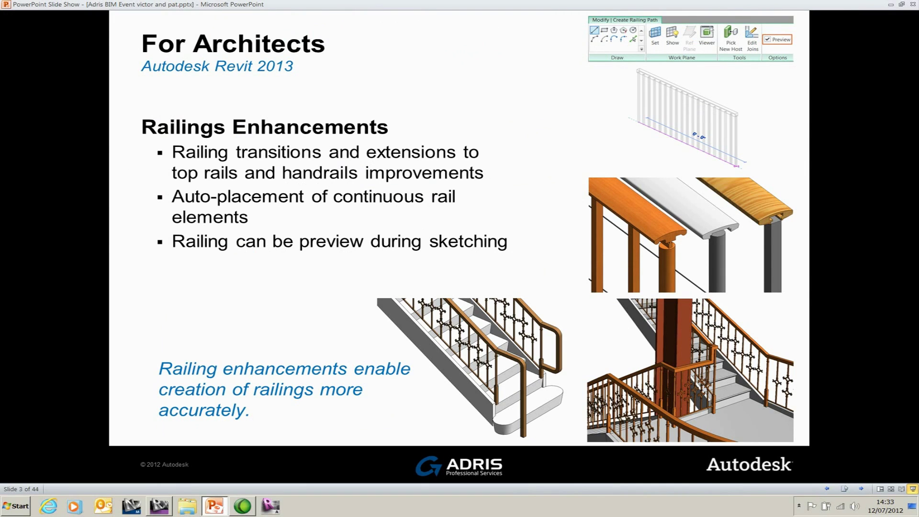
Advance the slide show to slide 4, the More Information slide
{"action": "key", "text": "Right"}
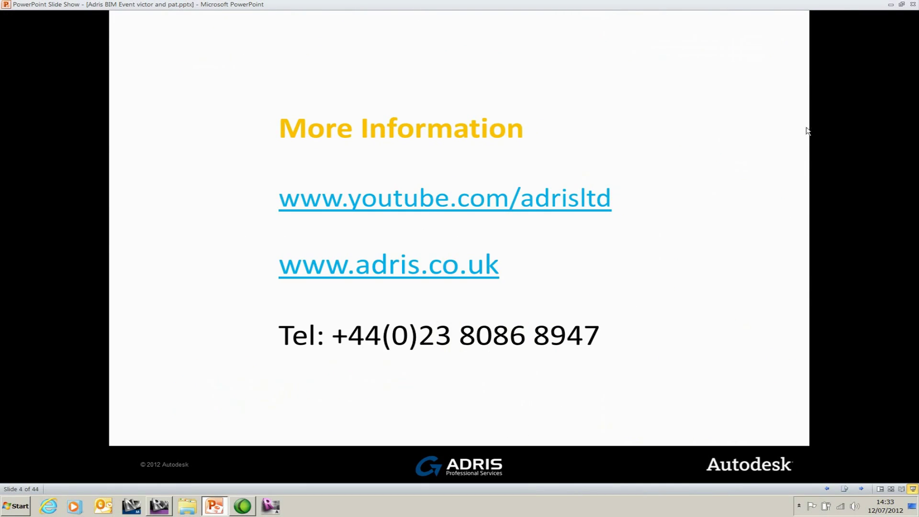